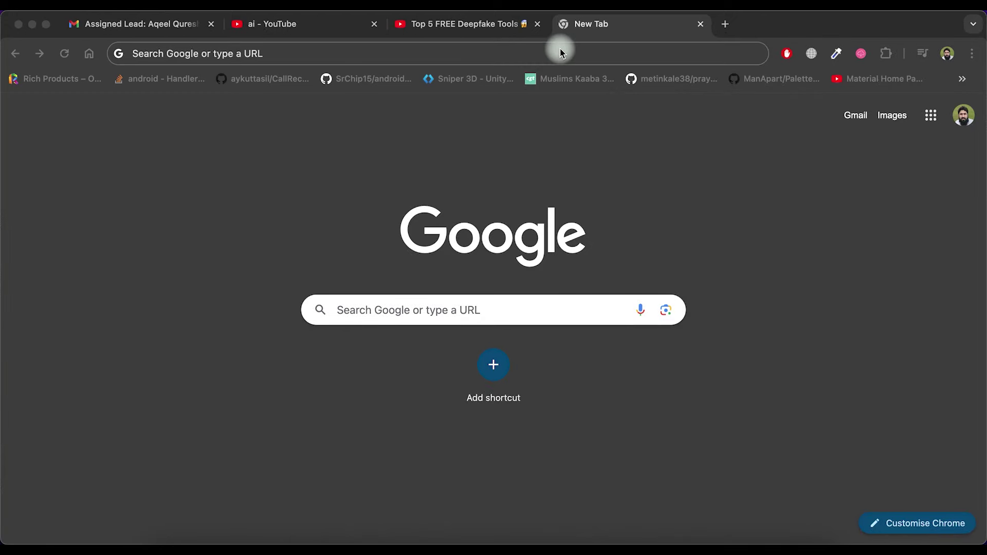
- Go to akool.com in the new tab
{"action": "left_click", "coordinate": [560, 51]}
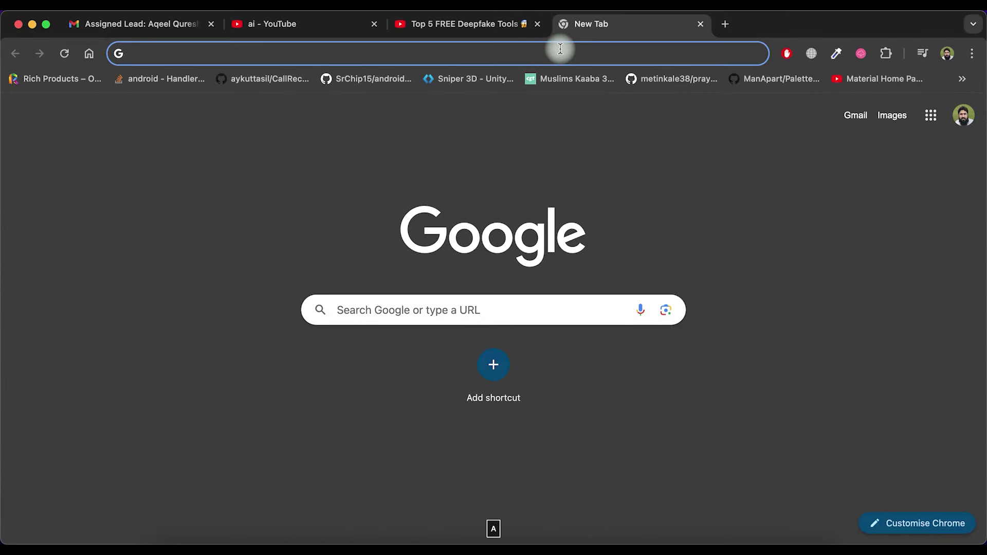
{"action": "type", "text": "akol"}
{"action": "key", "text": "BackSpace"}
{"action": "key", "text": "BackSpace"}
{"action": "type", "text": "ool"}
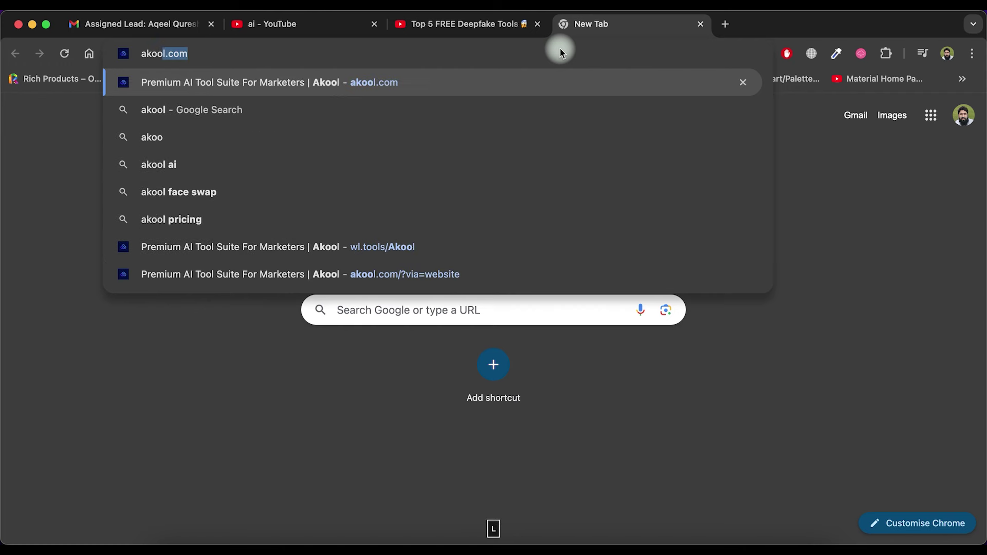
{"action": "key", "text": "Return"}
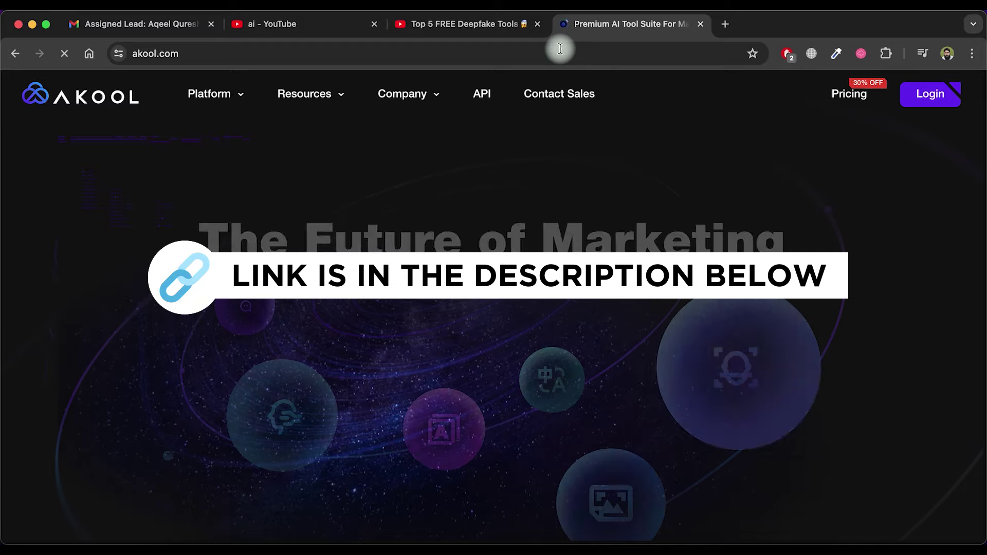
- Scroll through the Face Swap, Talking Photo and Background Change showcases and back to the top
{"action": "scroll", "coordinate": [536, 251], "scroll_direction": "down", "scroll_amount": 10}
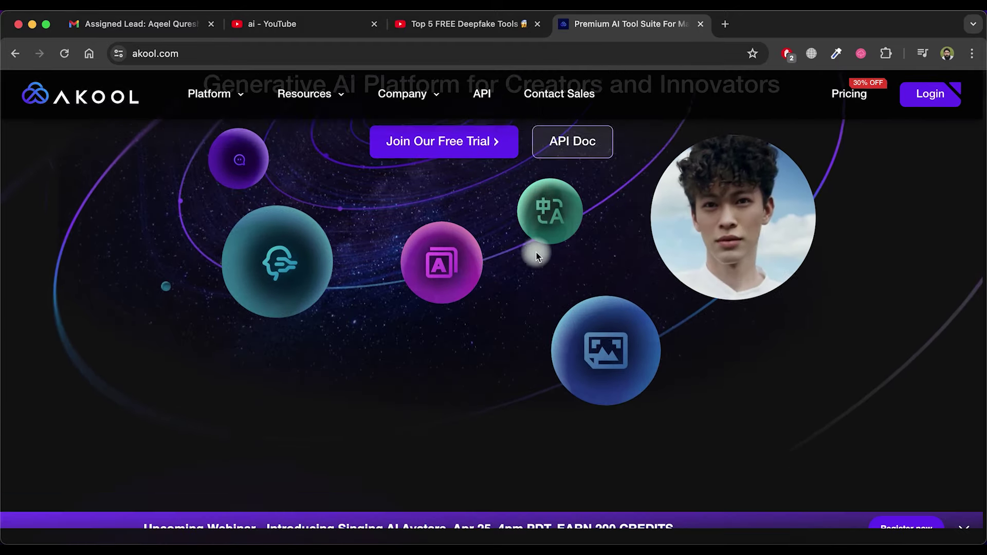
{"action": "scroll", "coordinate": [536, 255], "scroll_direction": "down", "scroll_amount": 10}
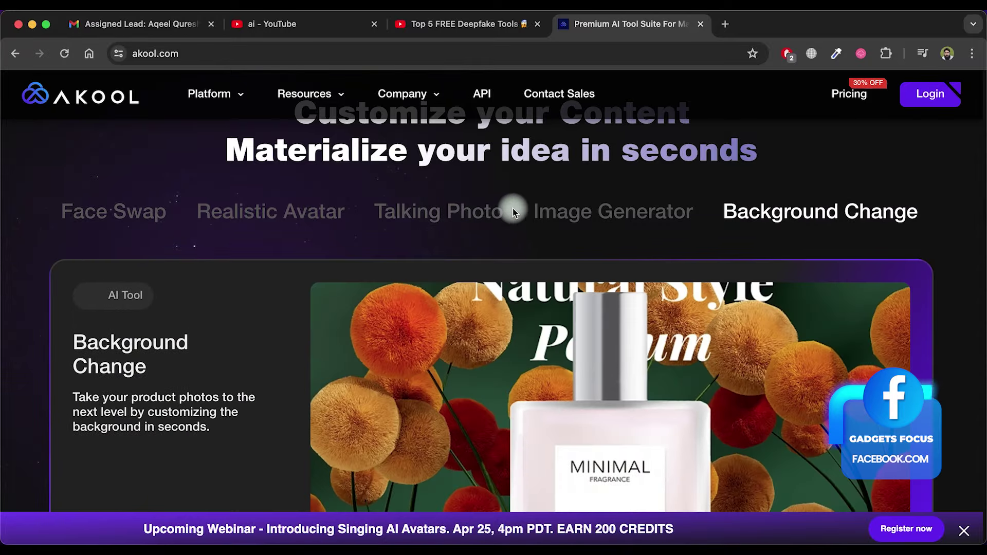
{"action": "left_click", "coordinate": [178, 195]}
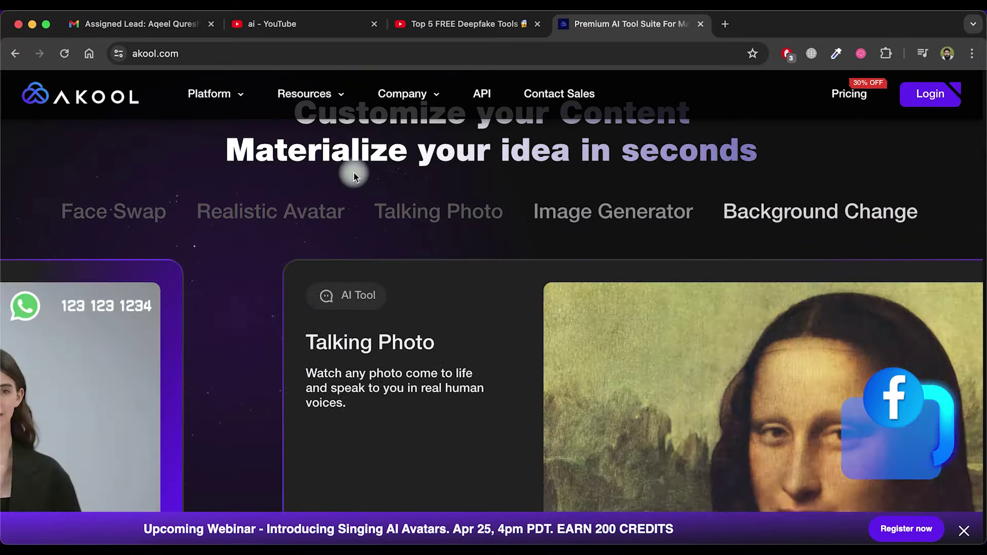
{"action": "scroll", "coordinate": [451, 174], "scroll_direction": "up", "scroll_amount": 6}
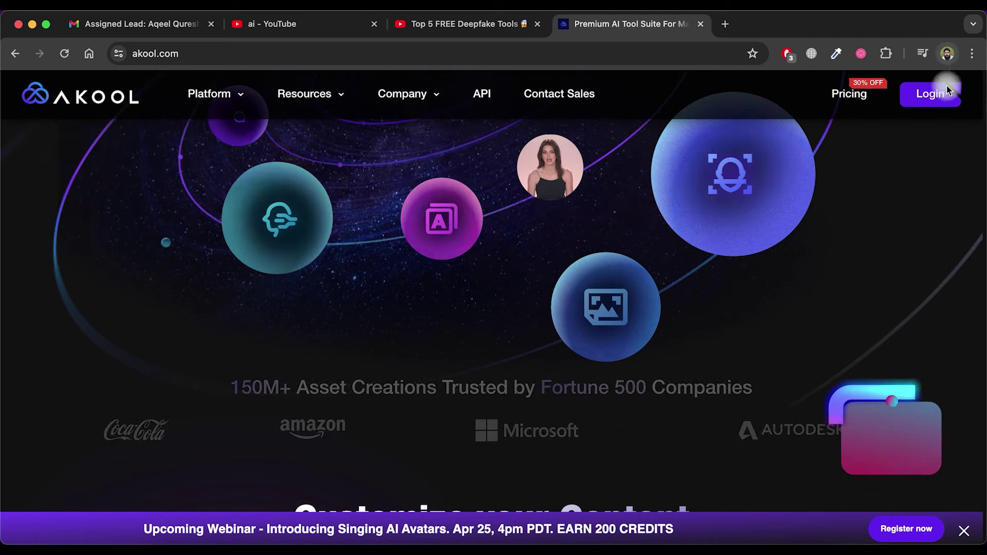
- Sign in to Akool with a Google account and check the 50-credit balance and costs
{"action": "left_click", "coordinate": [932, 95]}
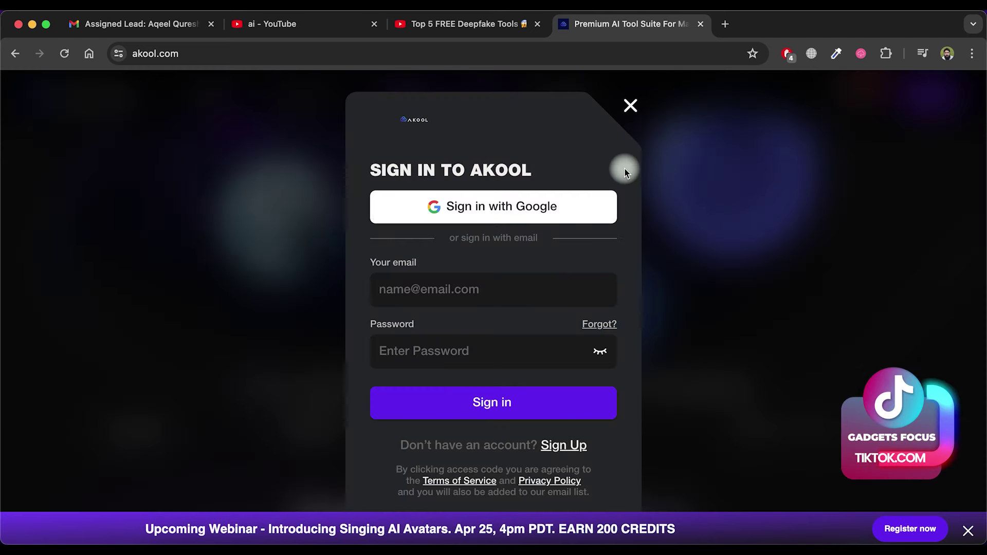
{"action": "left_click", "coordinate": [492, 212]}
{"action": "left_click", "coordinate": [619, 294]}
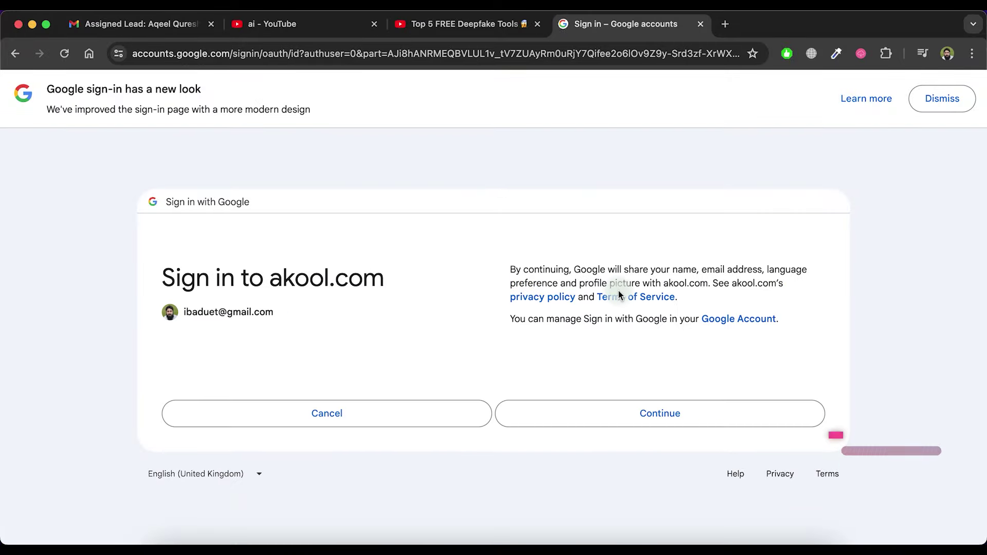
{"action": "left_click", "coordinate": [659, 412]}
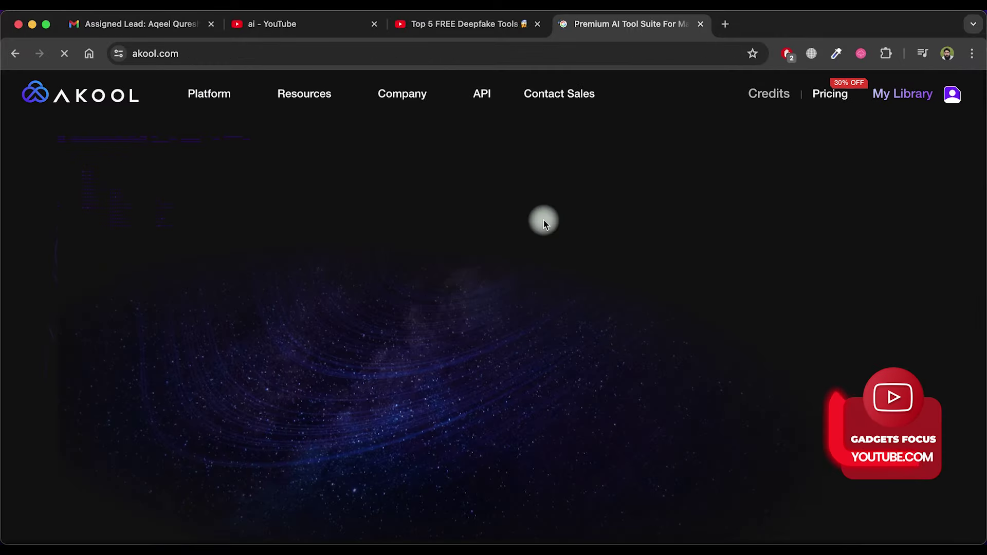
{"action": "mouse_move", "coordinate": [762, 94]}
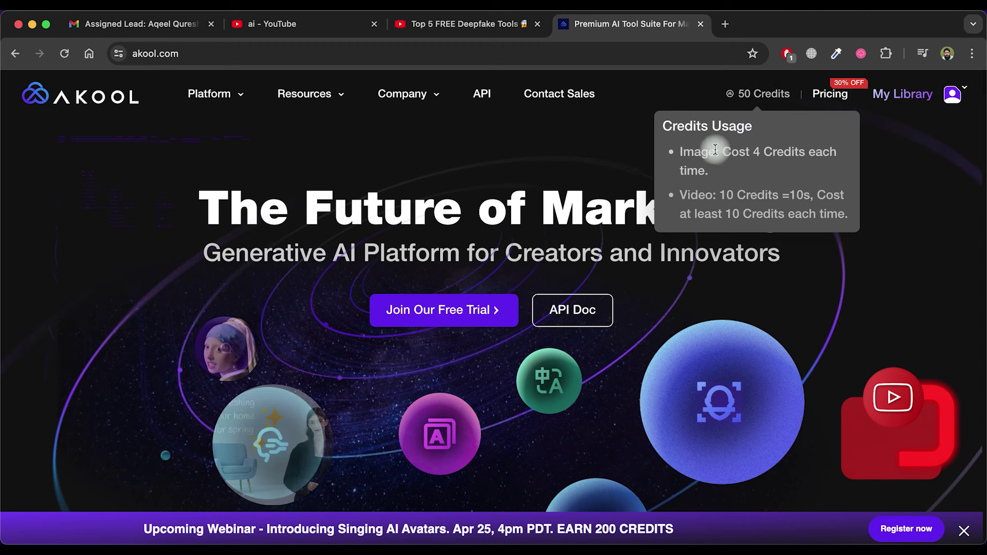
{"action": "left_click_drag", "start_coordinate": [674, 151], "coordinate": [790, 210]}
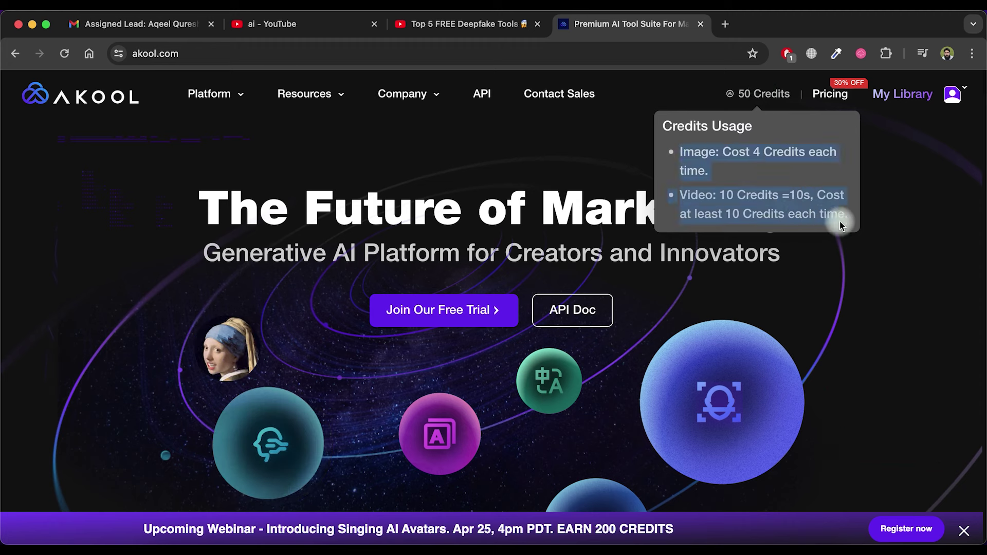
{"action": "left_click", "coordinate": [671, 127]}
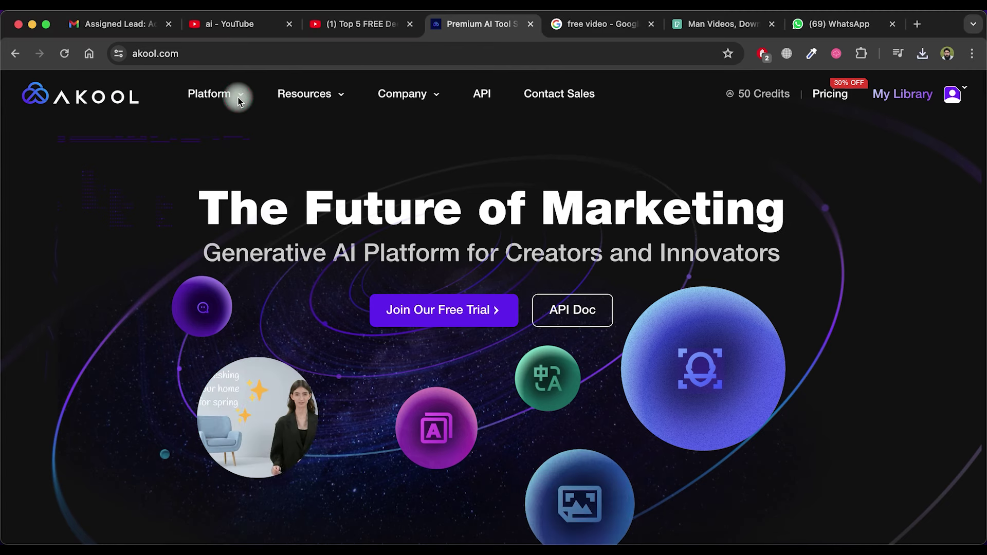
- Open Face Swap, skip onboarding, and upload 3249935-uhd_3840_2160_25fps.mp4 from Downloads
{"action": "mouse_move", "coordinate": [243, 99]}
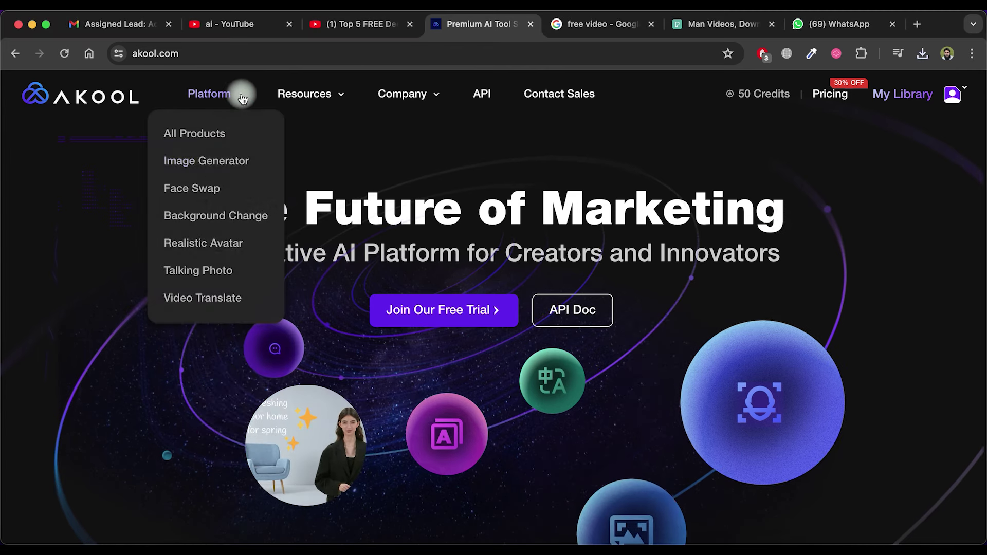
{"action": "left_click", "coordinate": [199, 190]}
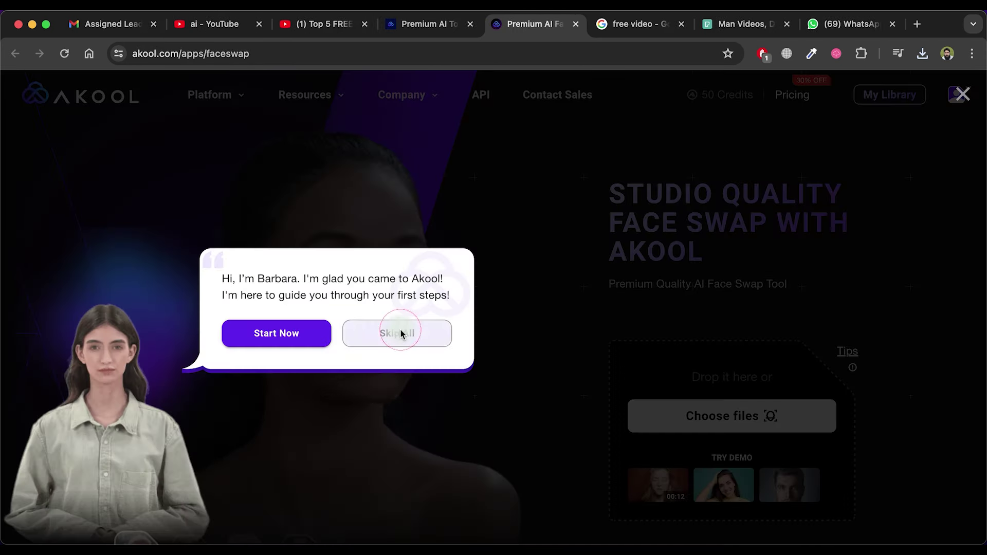
{"action": "left_click", "coordinate": [403, 332]}
{"action": "left_click", "coordinate": [722, 418]}
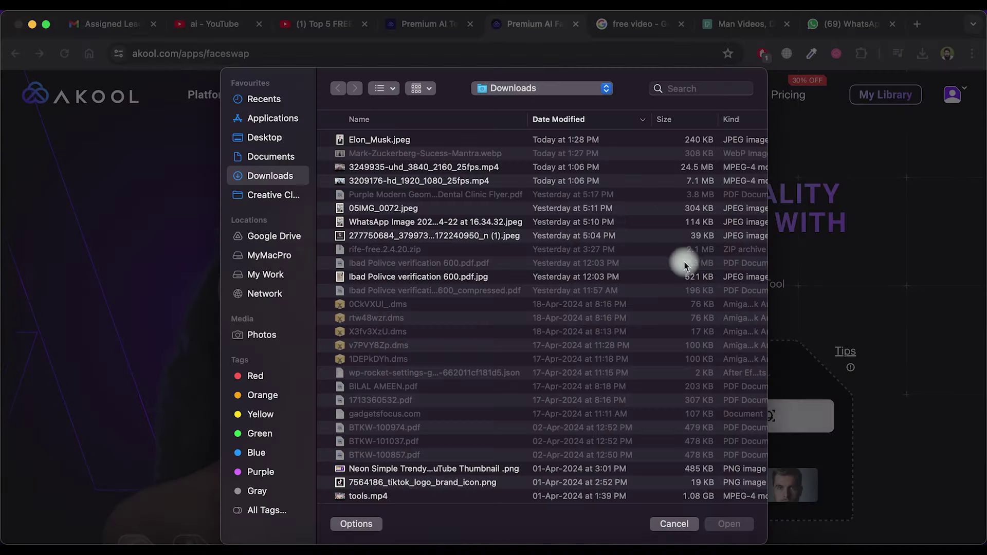
{"action": "double_click", "coordinate": [472, 171]}
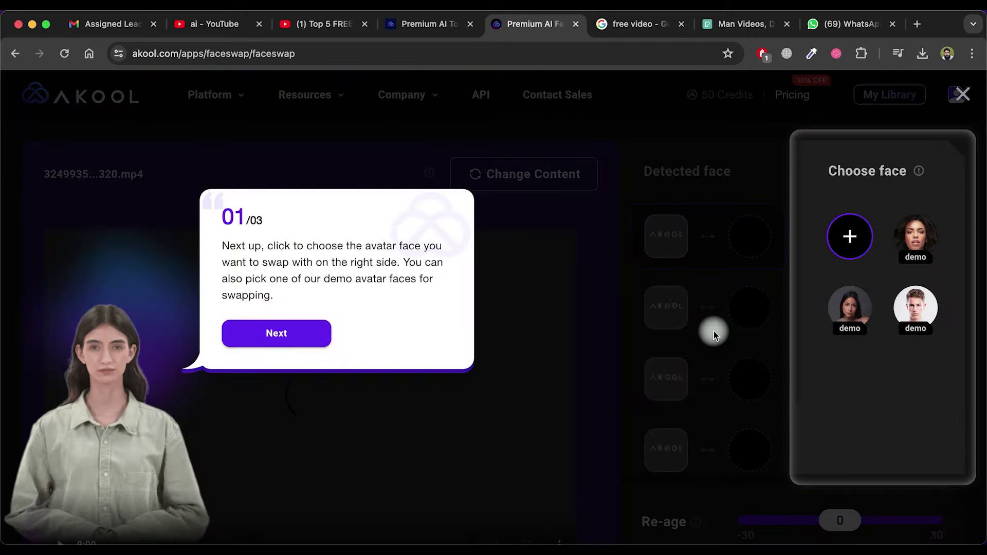
- Dismiss the Face Swap editor tutorial
{"action": "left_click", "coordinate": [293, 333]}
{"action": "left_click", "coordinate": [301, 332]}
{"action": "left_click", "coordinate": [643, 228]}
{"action": "scroll", "coordinate": [564, 342], "scroll_direction": "up", "scroll_amount": 5}
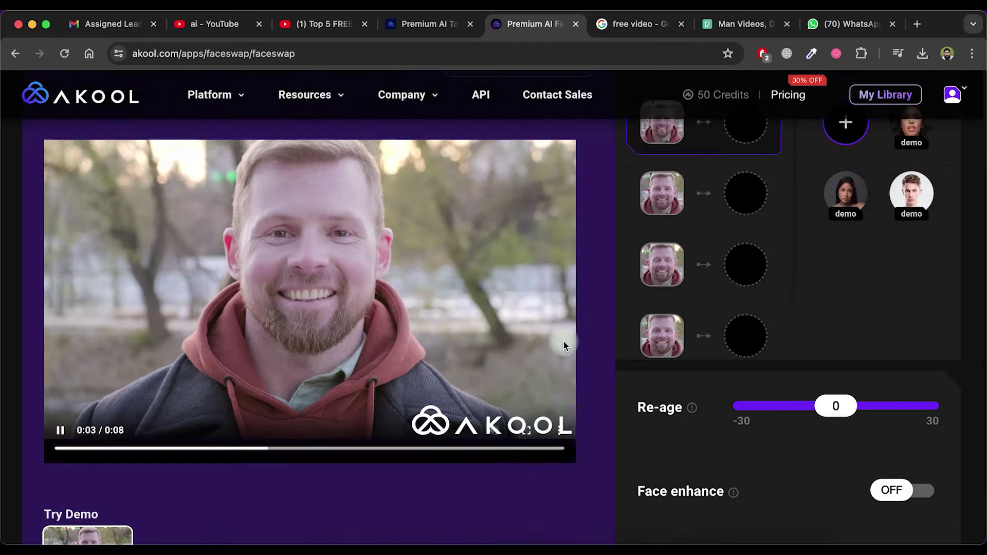
- Upload Elon_Musk.jpeg as a replacement face and assign it to all four detected faces
{"action": "left_click", "coordinate": [846, 242]}
{"action": "double_click", "coordinate": [398, 140]}
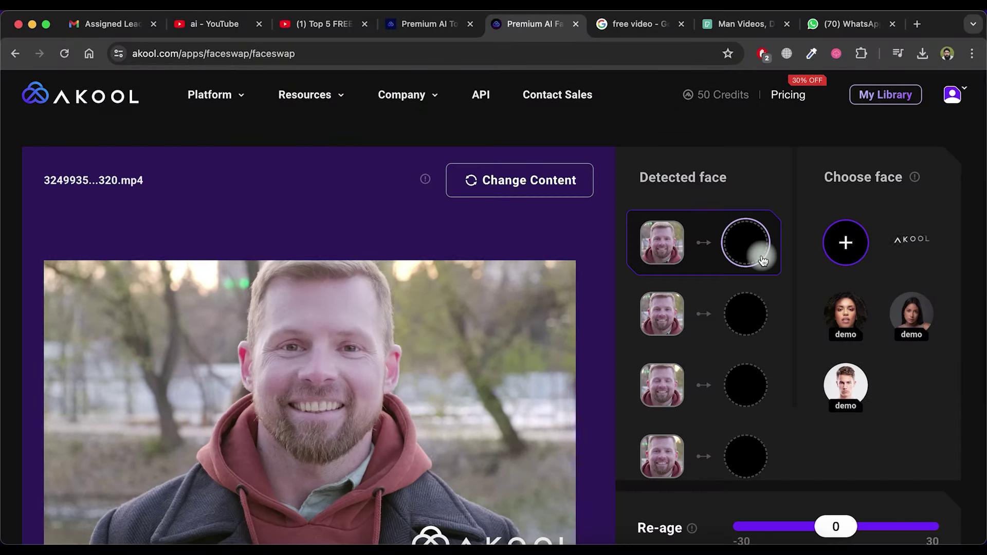
{"action": "left_click", "coordinate": [911, 242]}
{"action": "left_click", "coordinate": [746, 314]}
{"action": "left_click", "coordinate": [746, 308]}
{"action": "left_click", "coordinate": [745, 372]}
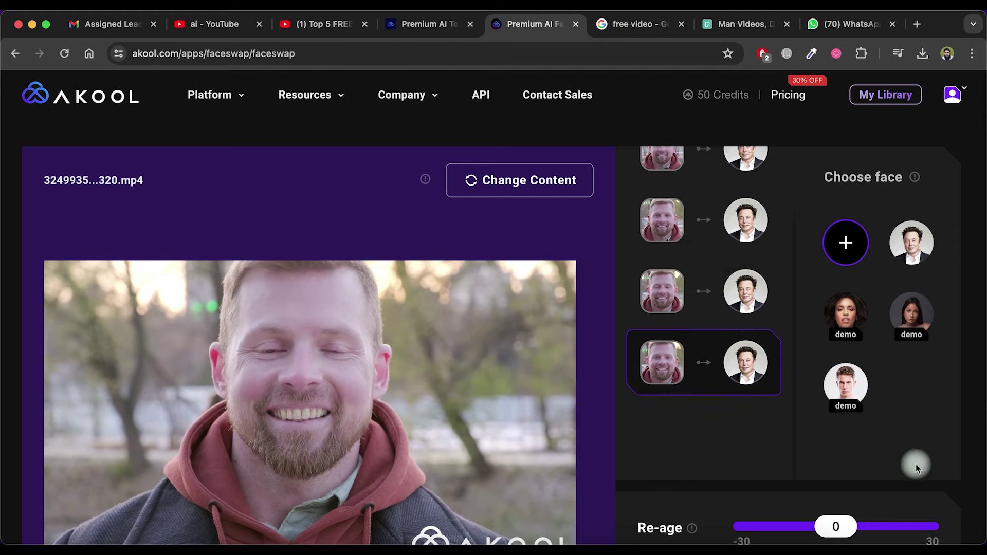
- Turn Face enhance on and start the High Quality Face Swap
{"action": "scroll", "coordinate": [915, 463], "scroll_direction": "down", "scroll_amount": 3}
{"action": "scroll", "coordinate": [916, 464], "scroll_direction": "down", "scroll_amount": 2}
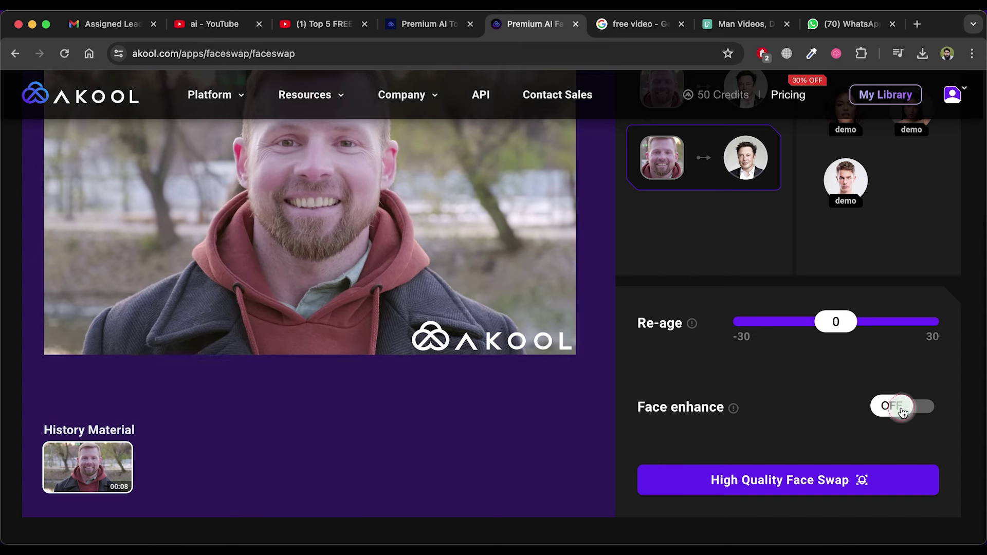
{"action": "left_click", "coordinate": [893, 408]}
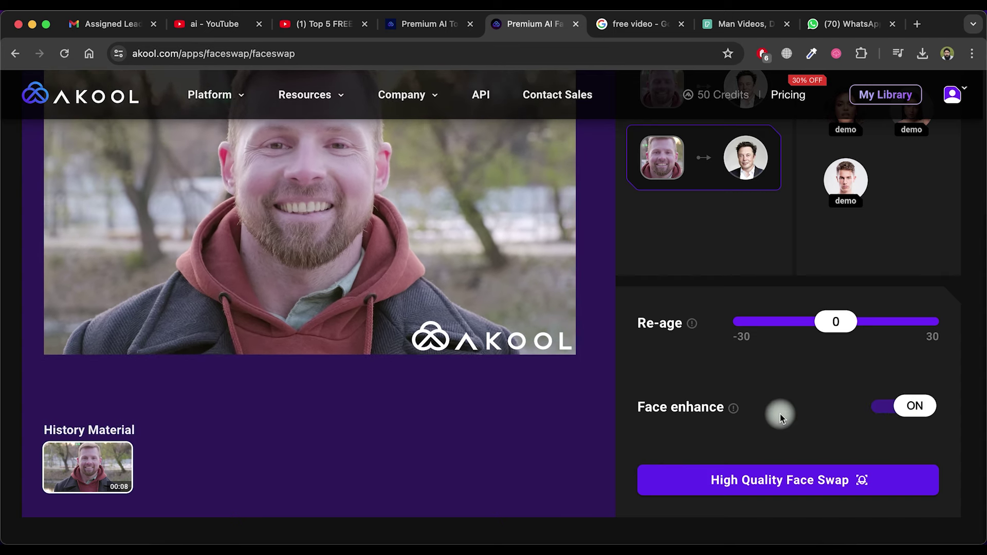
{"action": "left_click", "coordinate": [807, 484]}
{"action": "scroll", "coordinate": [600, 438], "scroll_direction": "up", "scroll_amount": 2}
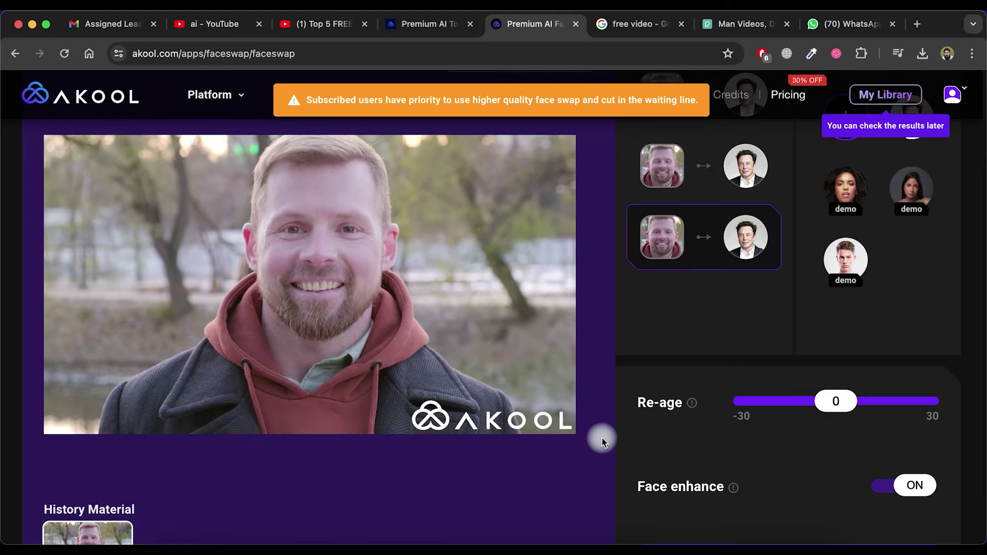
{"action": "scroll", "coordinate": [602, 441], "scroll_direction": "up", "scroll_amount": 1}
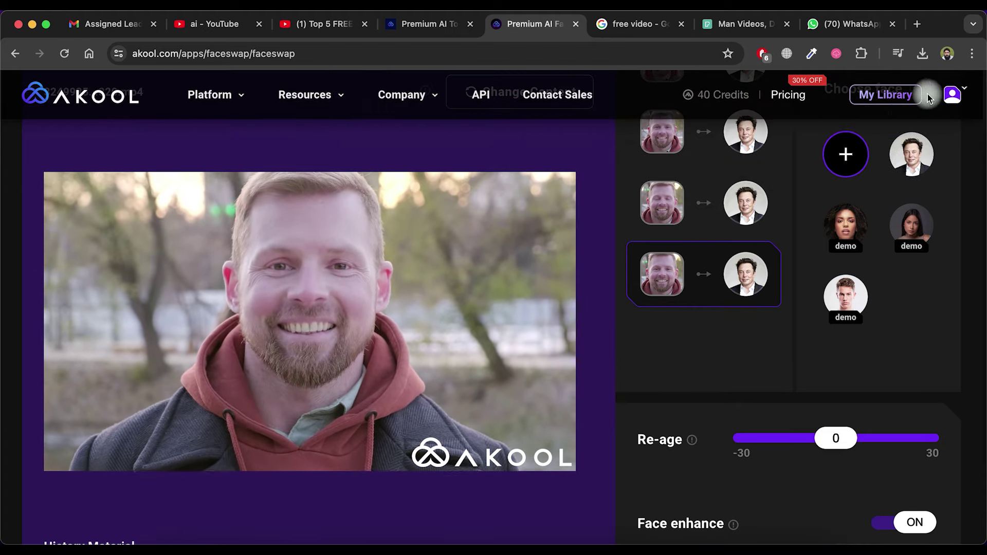
{"action": "left_click", "coordinate": [881, 100]}
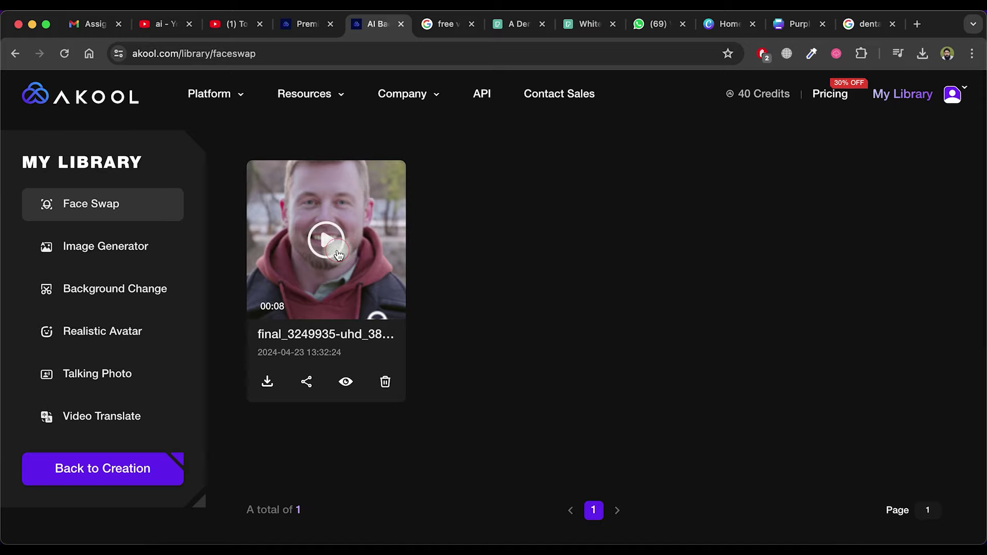
- Play the finished swap in My Library, download it, and open the downloaded MP4
{"action": "left_click", "coordinate": [338, 255]}
{"action": "left_click", "coordinate": [401, 368]}
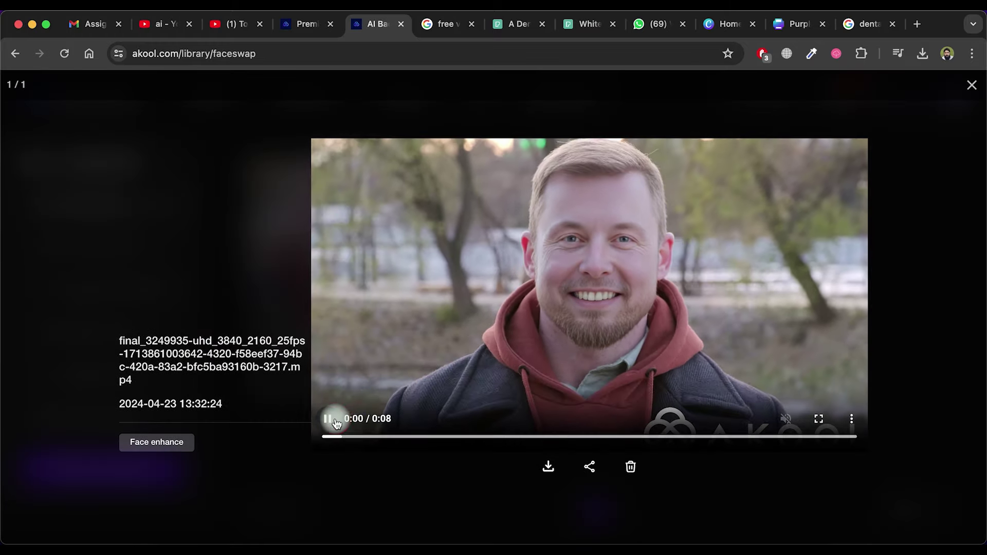
{"action": "left_click", "coordinate": [549, 467]}
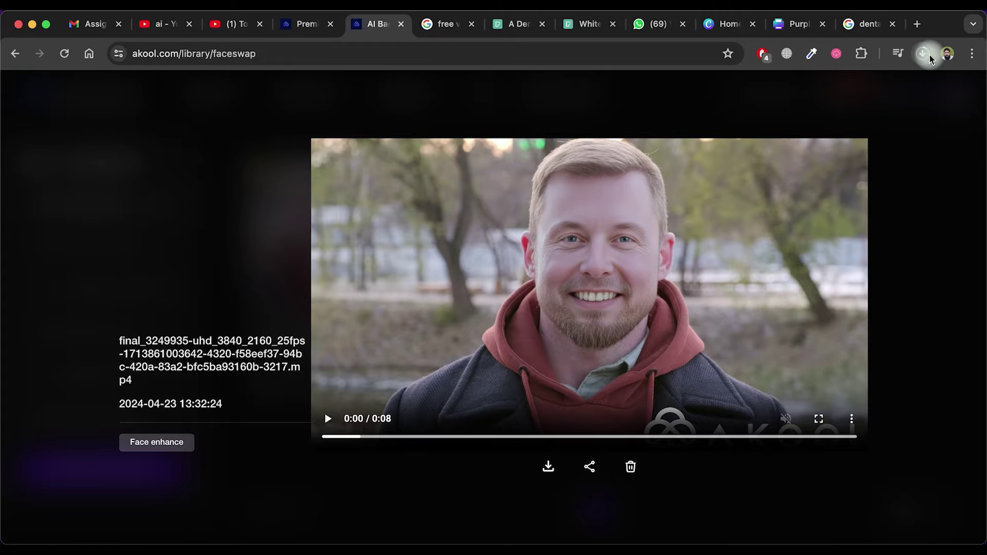
{"action": "left_click", "coordinate": [926, 58]}
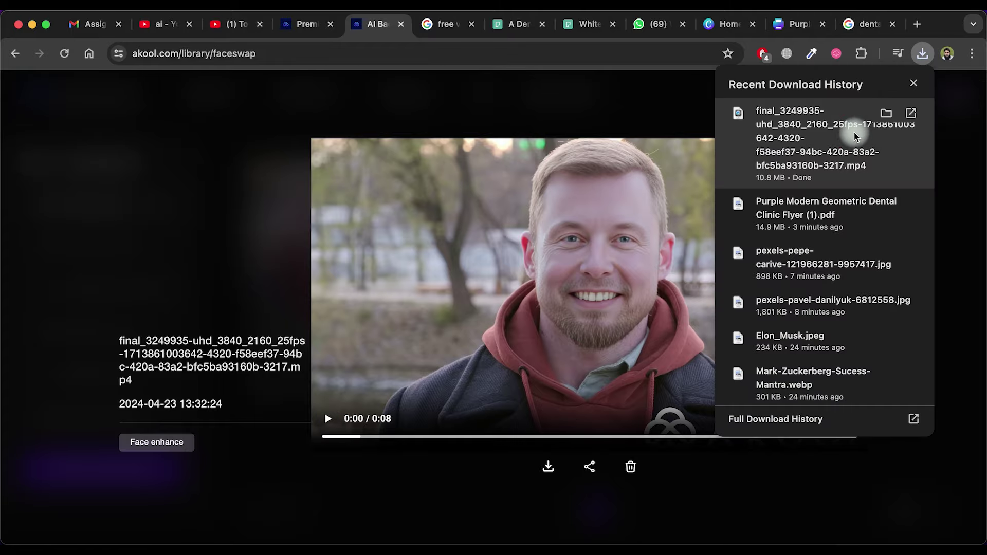
{"action": "left_click", "coordinate": [858, 136]}
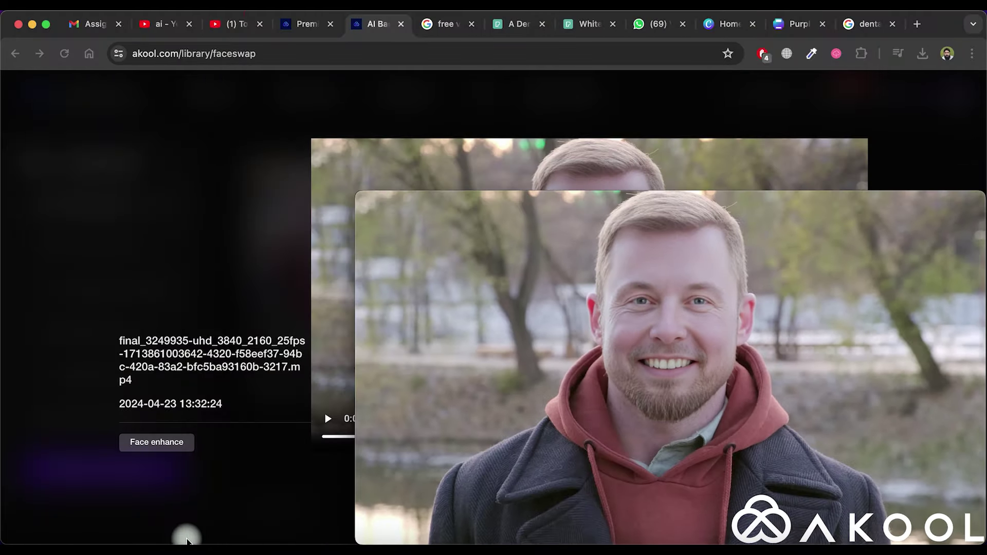
- Open the original 3249935 clip from Downloads and shrink the swapped video's player beside it
{"action": "left_click", "coordinate": [178, 540]}
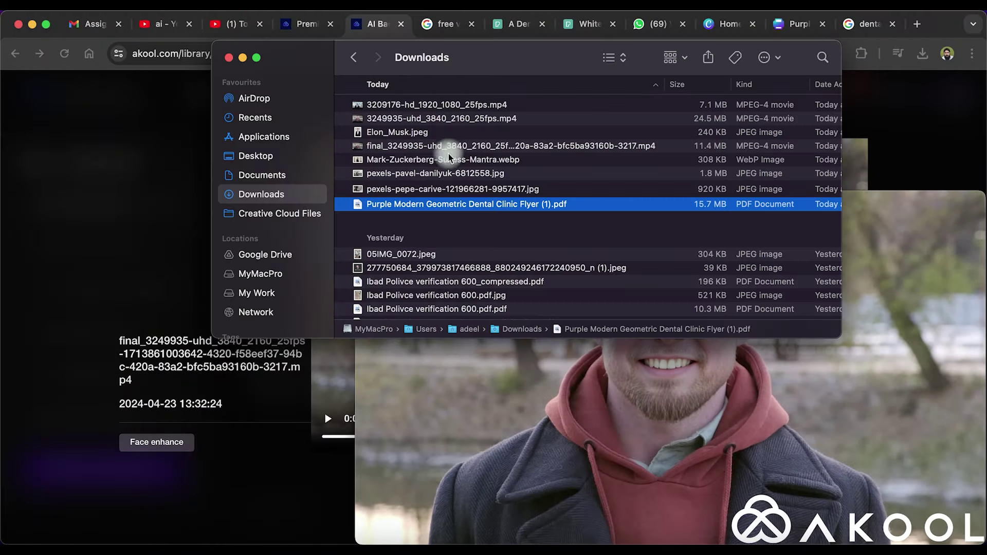
{"action": "double_click", "coordinate": [441, 119]}
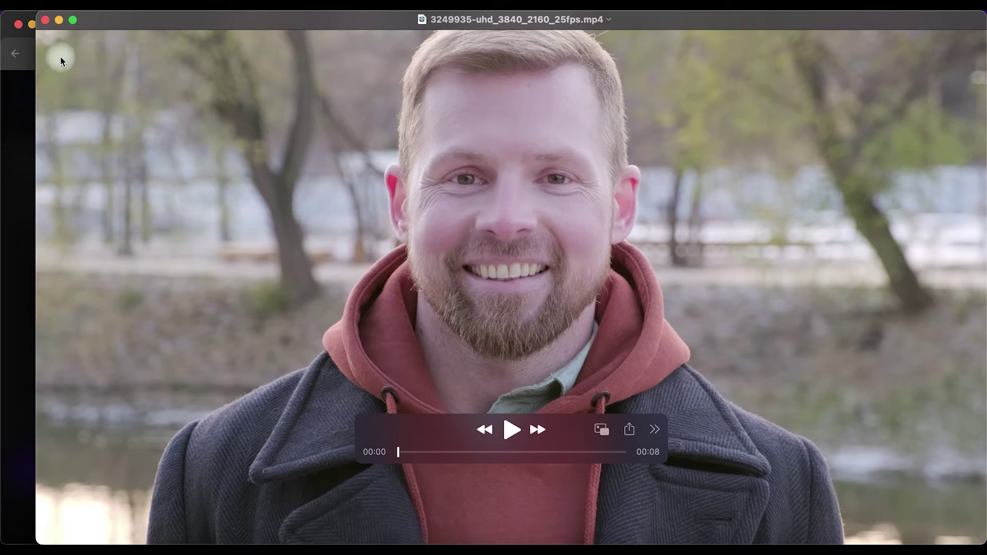
{"action": "left_click", "coordinate": [46, 19]}
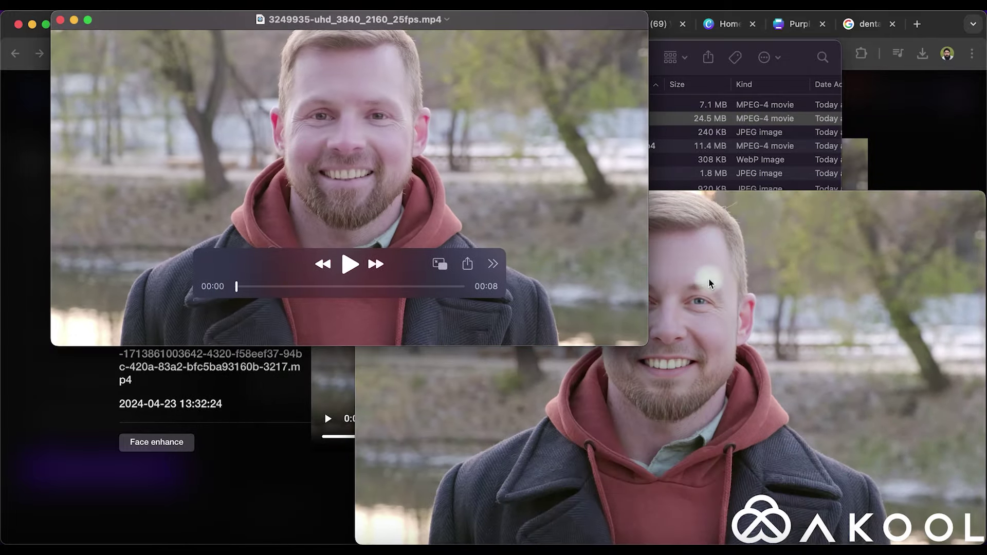
{"action": "left_click_drag", "start_coordinate": [359, 199], "coordinate": [483, 265]}
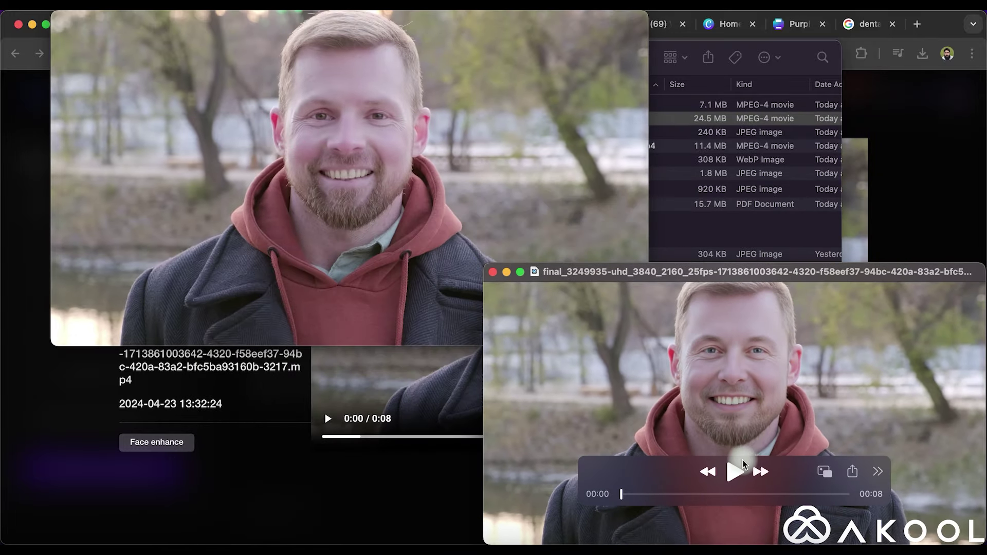
- Play the swapped and original videos to compare them, then pause the original
{"action": "left_click", "coordinate": [735, 471]}
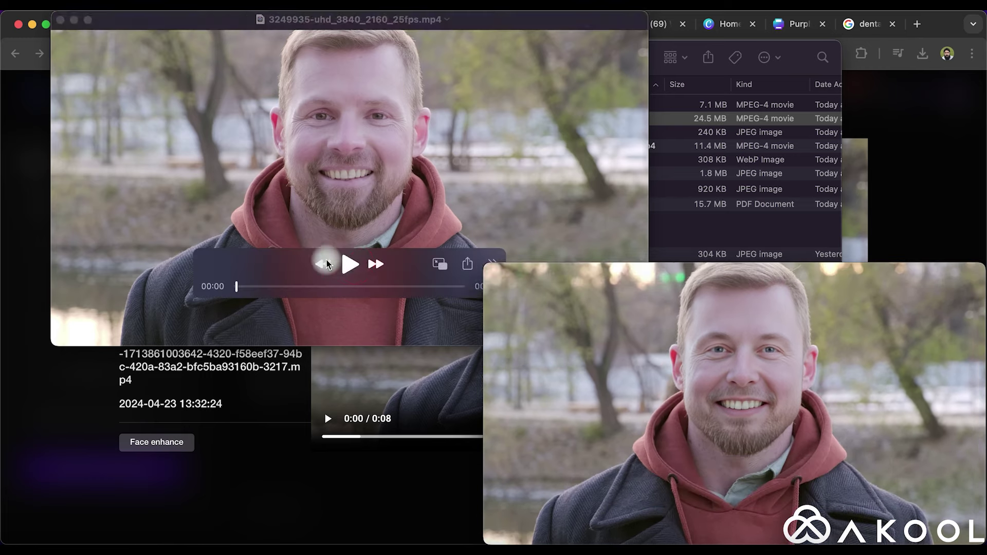
{"action": "left_click", "coordinate": [348, 262]}
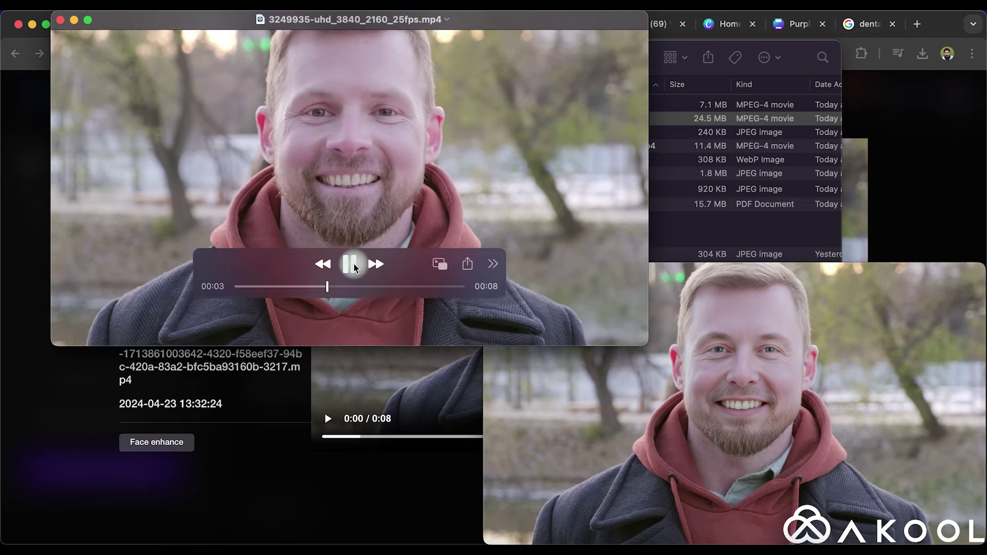
{"action": "left_click", "coordinate": [350, 263]}
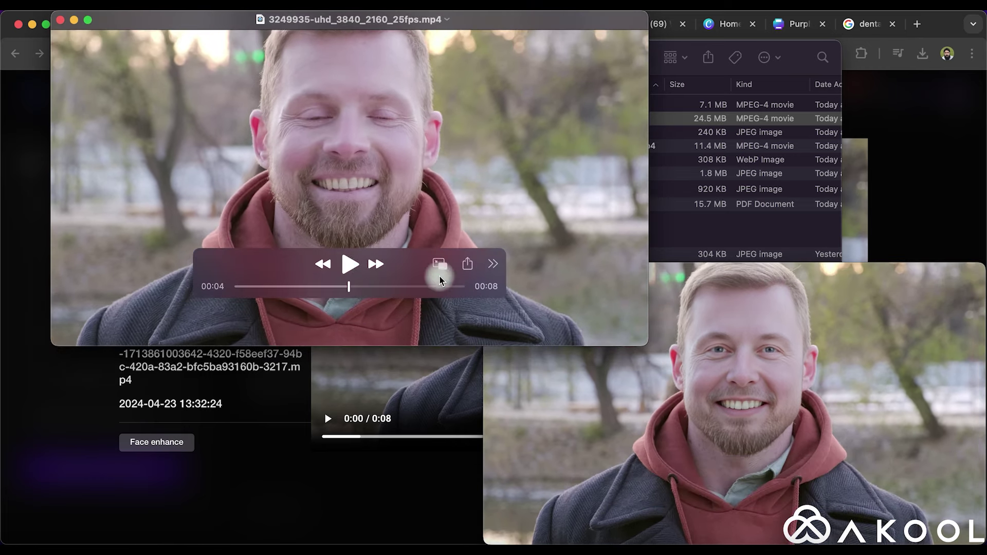
{"action": "mouse_move", "coordinate": [795, 464]}
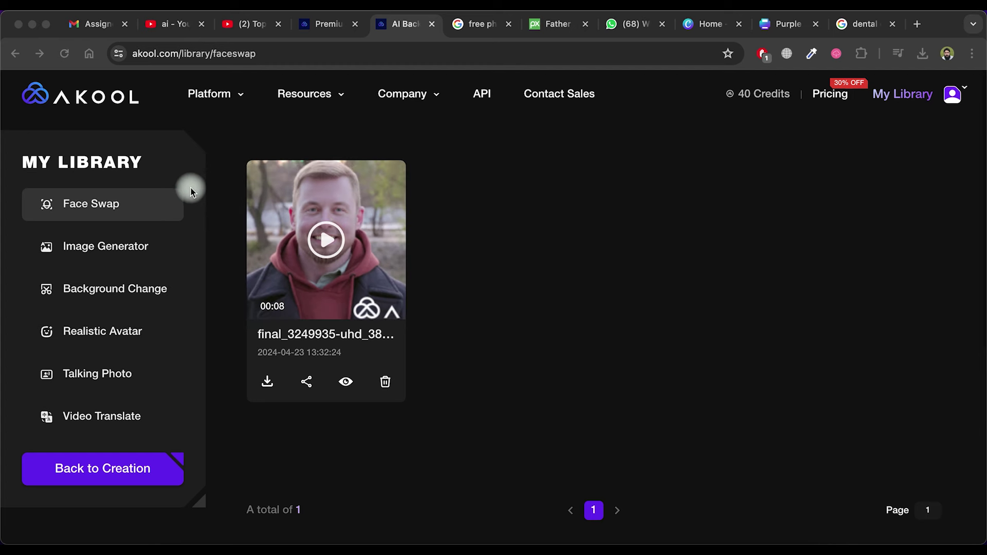
- Reopen Face Swap, preview father-and-daughter-2695674_1920.jpg in Downloads, and upload it
{"action": "left_click", "coordinate": [233, 96]}
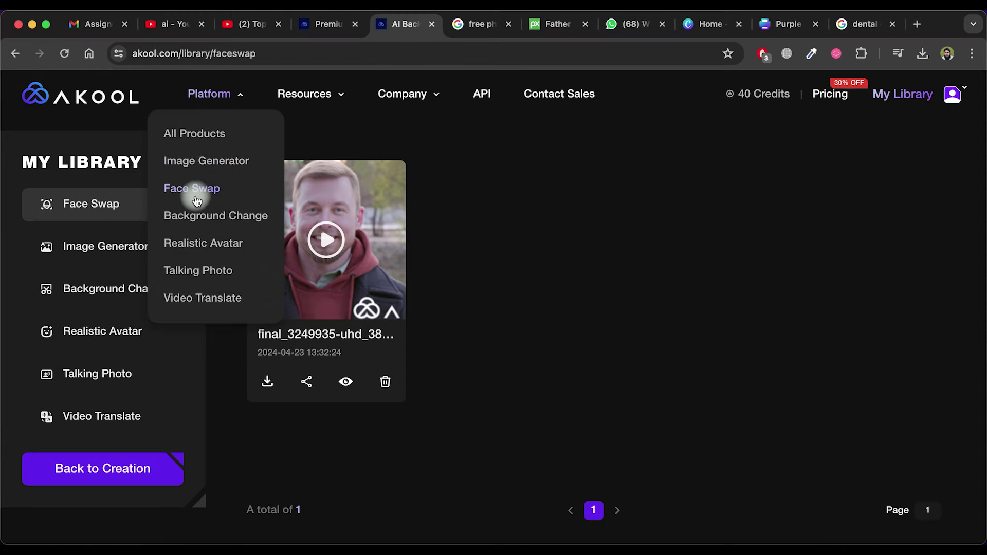
{"action": "left_click", "coordinate": [197, 201]}
{"action": "left_click", "coordinate": [720, 415]}
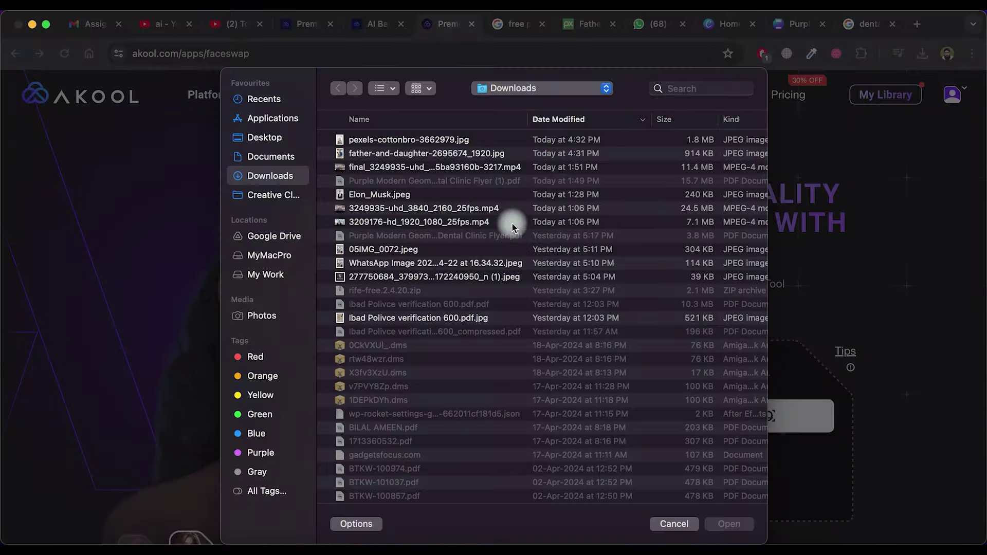
{"action": "left_click", "coordinate": [407, 154]}
{"action": "right_click", "coordinate": [407, 154]}
{"action": "left_click", "coordinate": [430, 198]}
{"action": "left_click", "coordinate": [353, 37]}
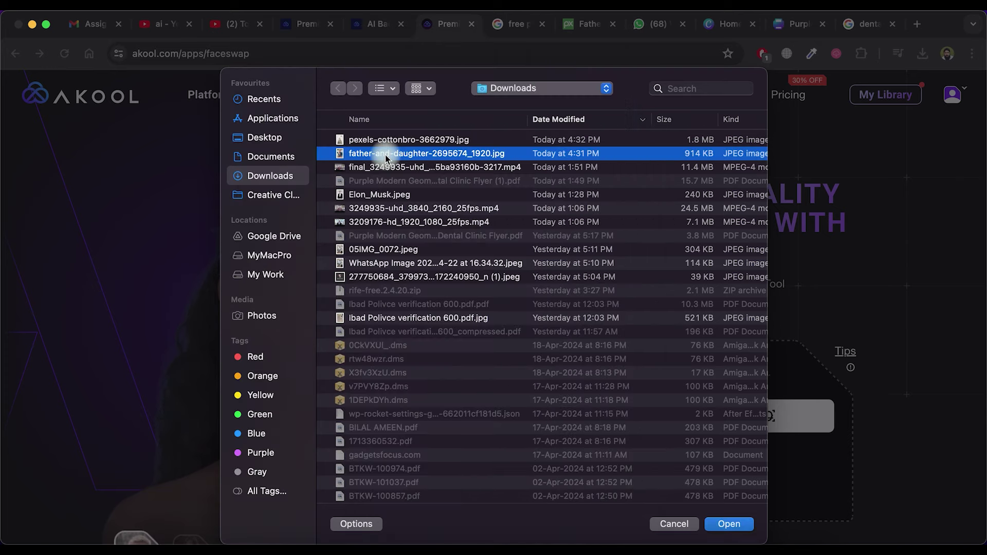
{"action": "double_click", "coordinate": [386, 155]}
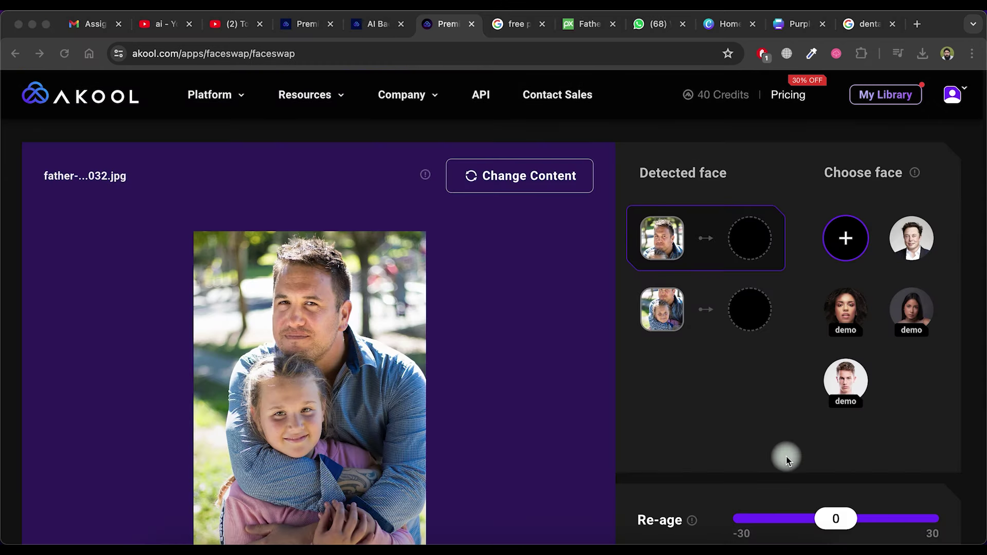
- Map Elon Musk's face onto the father and a girl's face onto the daughter, then run High Quality Face Swap
{"action": "left_click", "coordinate": [733, 235]}
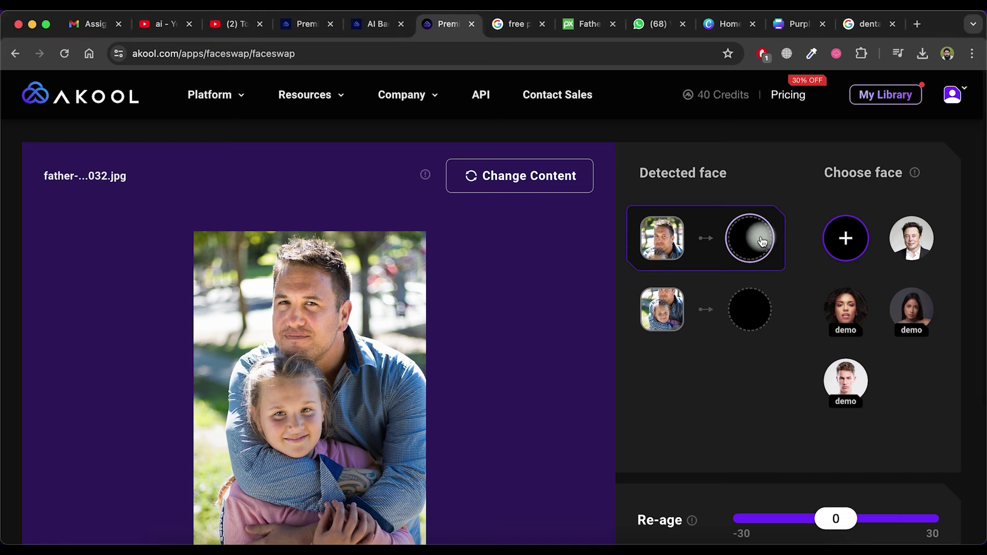
{"action": "left_click", "coordinate": [852, 340]}
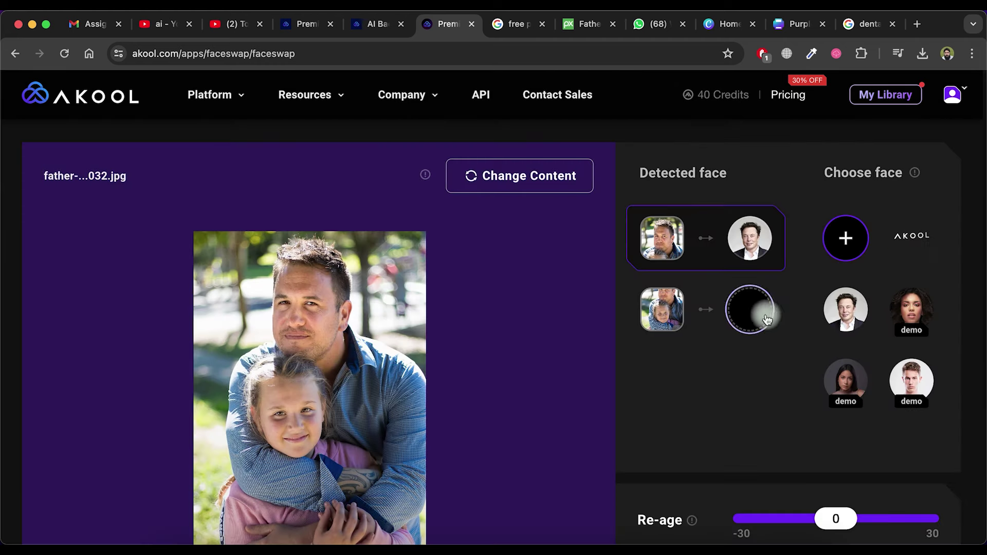
{"action": "left_click", "coordinate": [749, 309]}
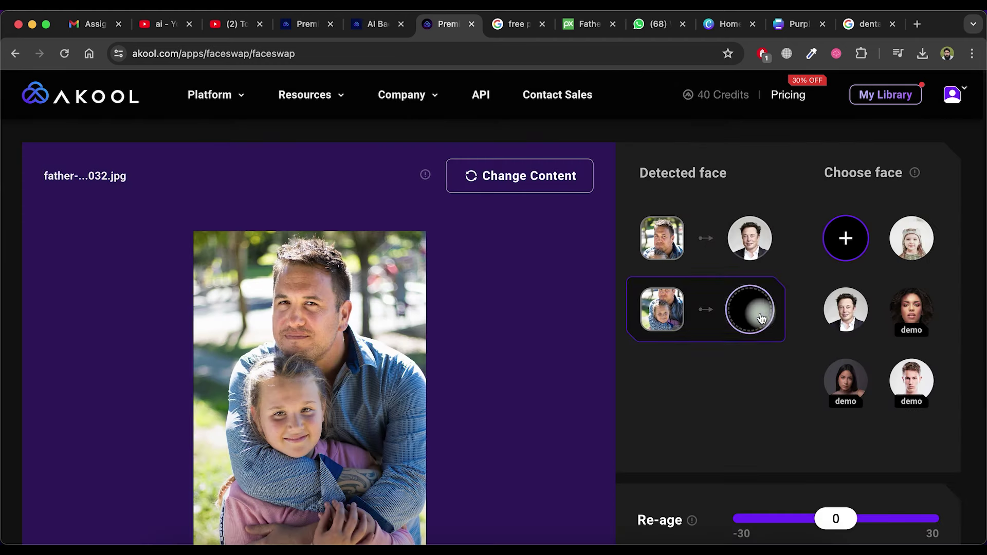
{"action": "scroll", "coordinate": [794, 410], "scroll_direction": "down", "scroll_amount": 4}
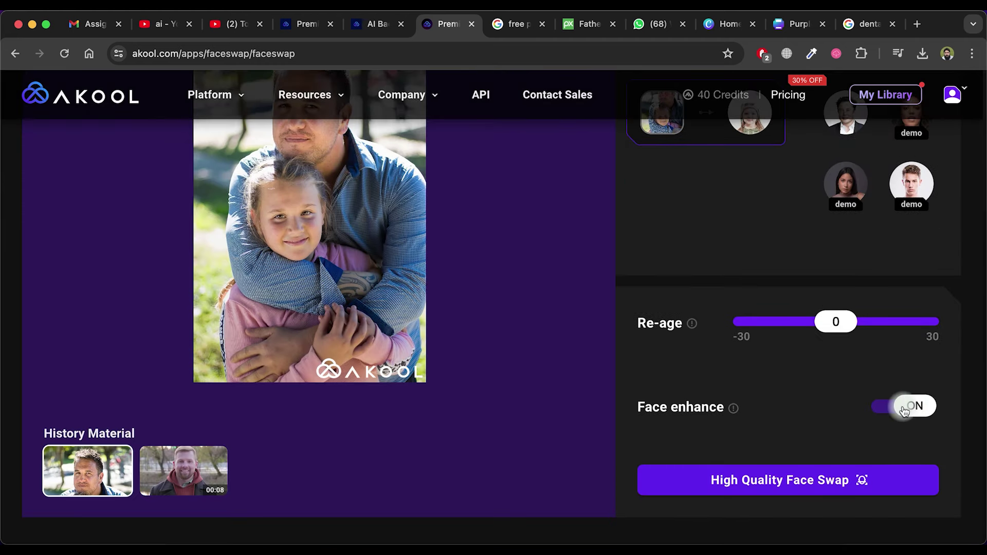
{"action": "left_click", "coordinate": [785, 491]}
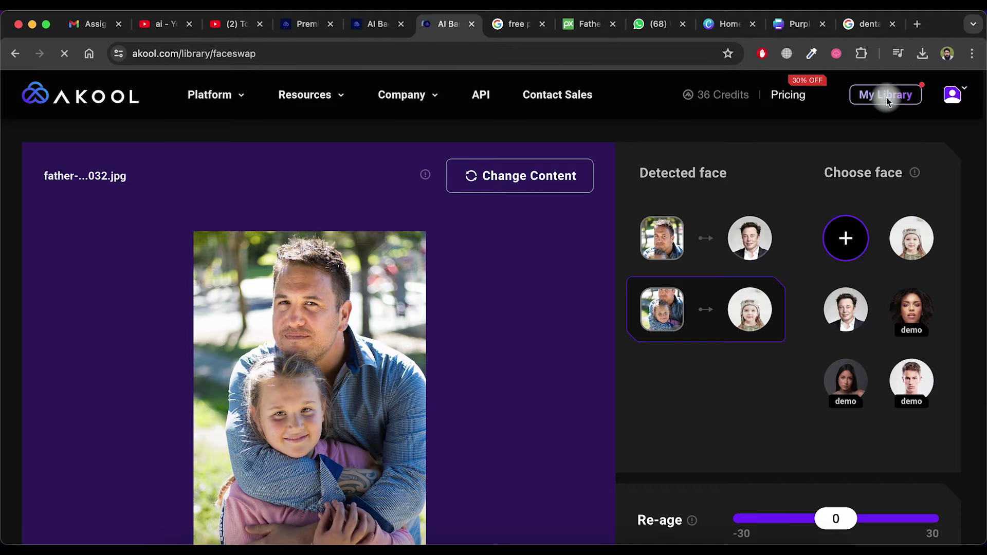
- Open the father-and-daughter result in My Library, download the JPEG, and open it
{"action": "left_click", "coordinate": [886, 96]}
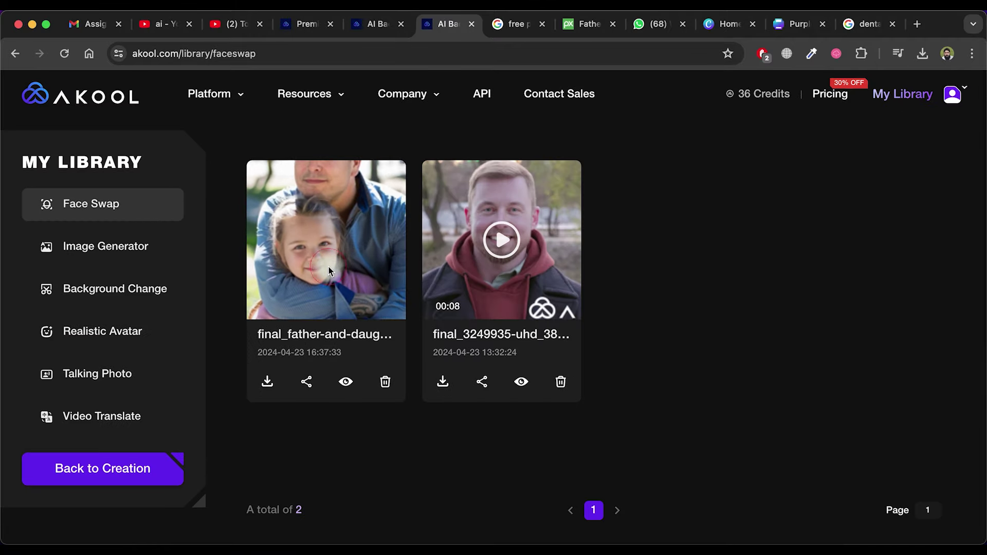
{"action": "left_click", "coordinate": [328, 269]}
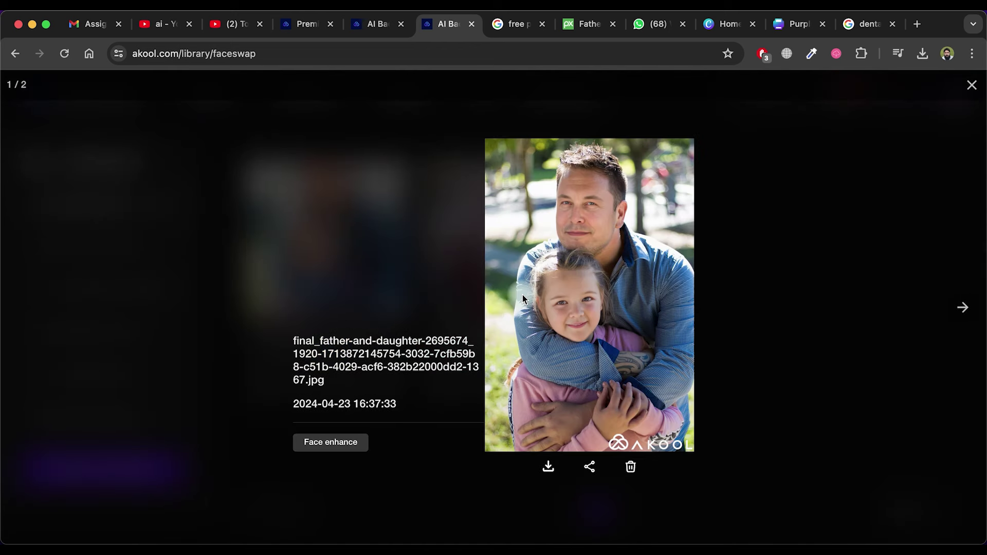
{"action": "left_click", "coordinate": [553, 468]}
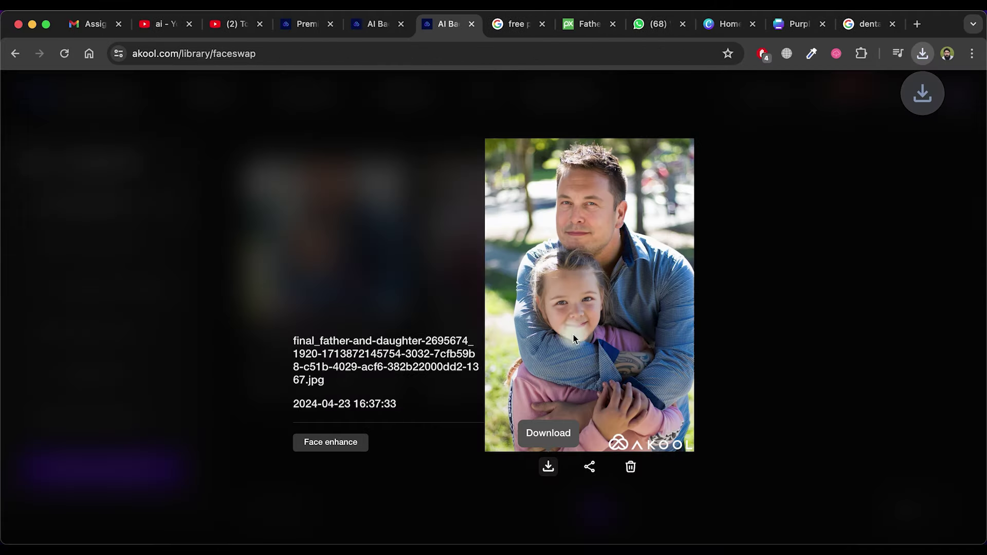
{"action": "left_click", "coordinate": [821, 119]}
- Open the original photo and place it beside the swapped image for comparison
{"action": "left_click", "coordinate": [816, 206]}
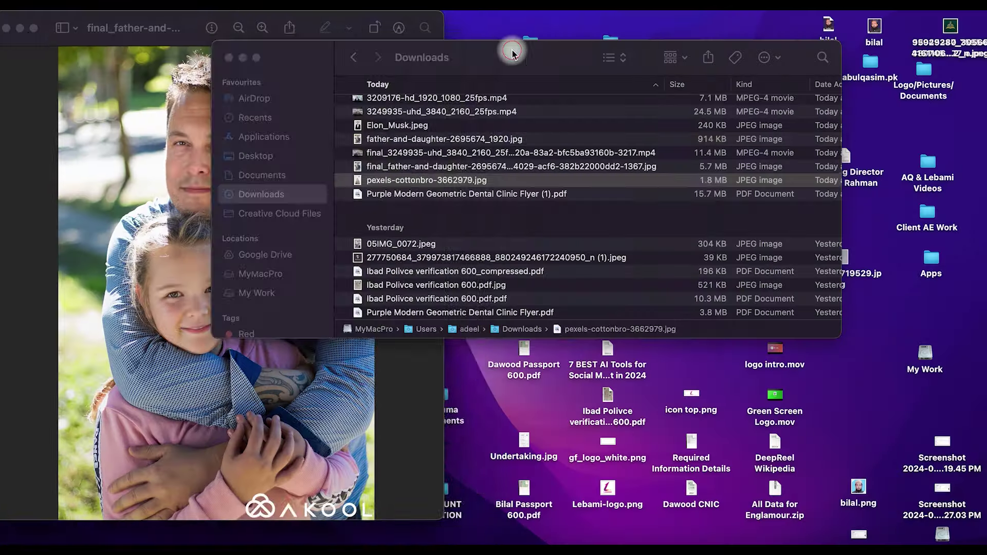
{"action": "left_click_drag", "start_coordinate": [504, 18], "coordinate": [510, 20]}
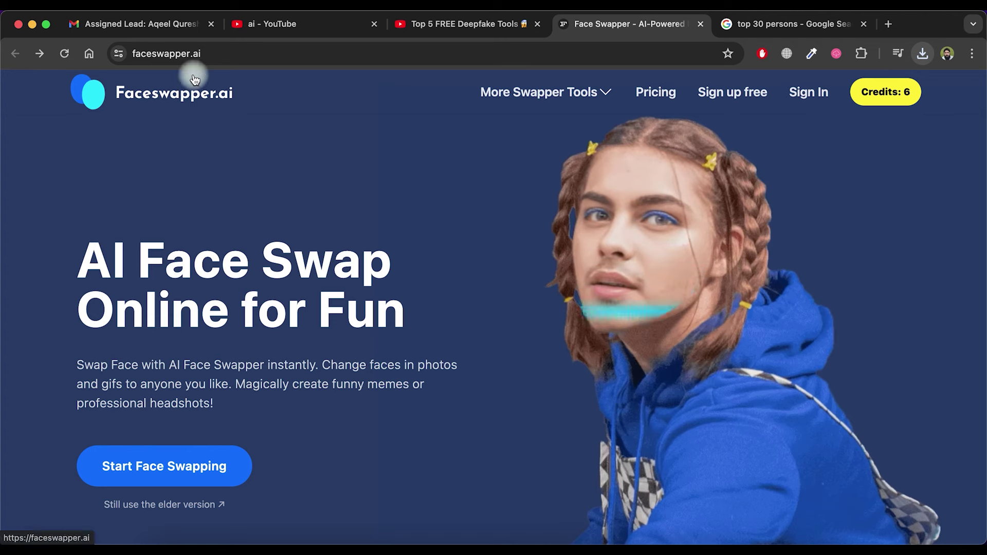
- Start Faceswapper.ai's Face Swap Online tool, which loads a Wonder Woman sample target
{"action": "left_click", "coordinate": [204, 57]}
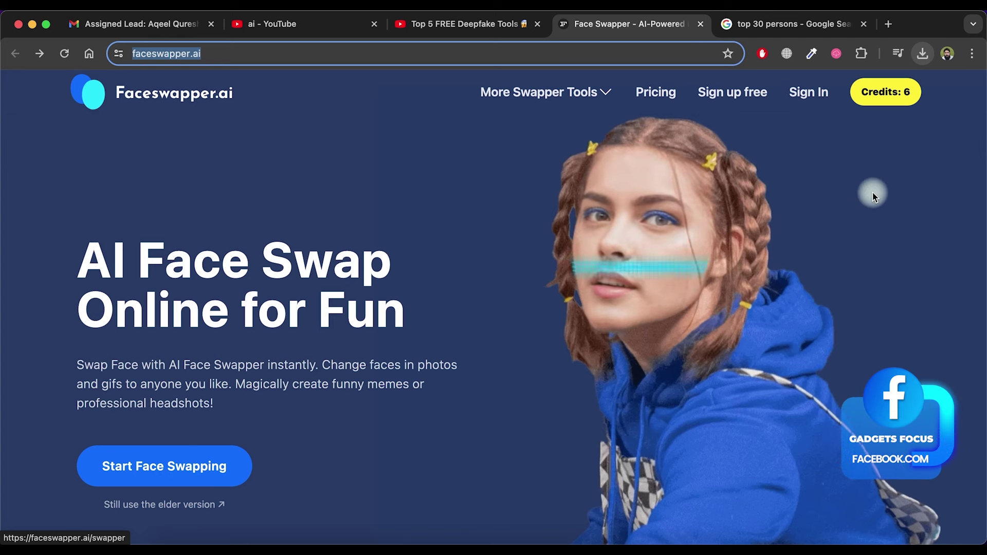
{"action": "triple_click", "coordinate": [860, 97]}
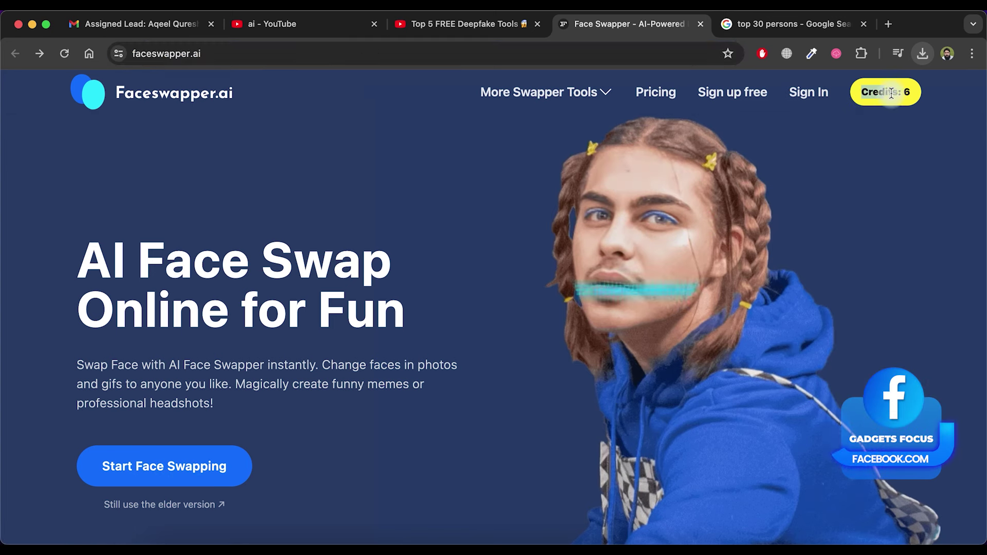
{"action": "left_click", "coordinate": [235, 464]}
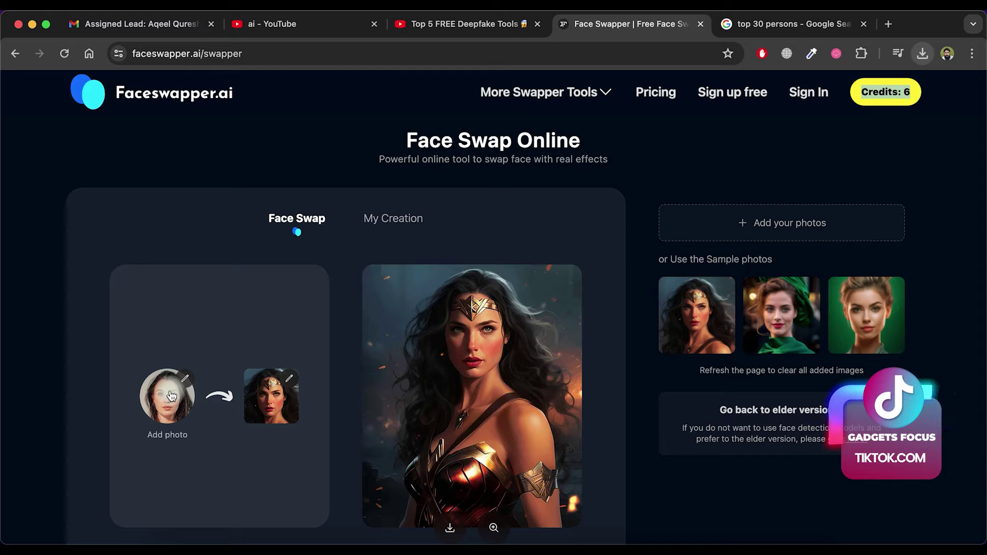
- Upload the man's photo as the source face and the bald man's portrait as target, then swap
{"action": "left_click", "coordinate": [165, 394]}
{"action": "double_click", "coordinate": [410, 300]}
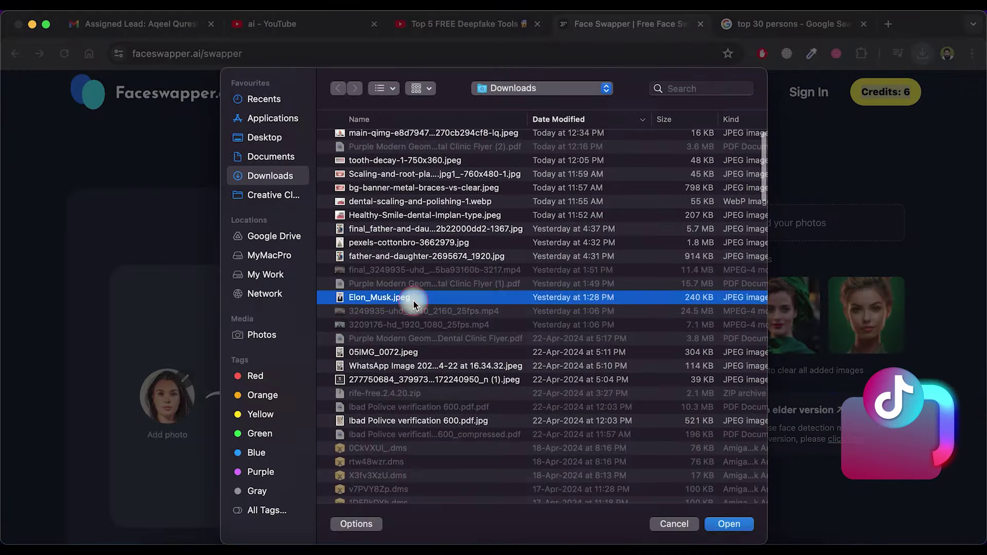
{"action": "left_click", "coordinate": [270, 410]}
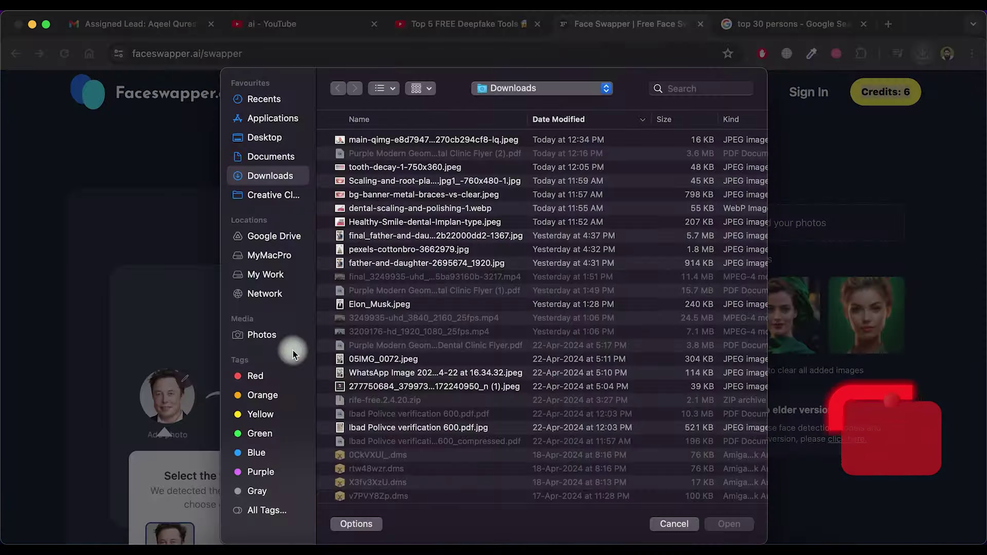
{"action": "double_click", "coordinate": [419, 134]}
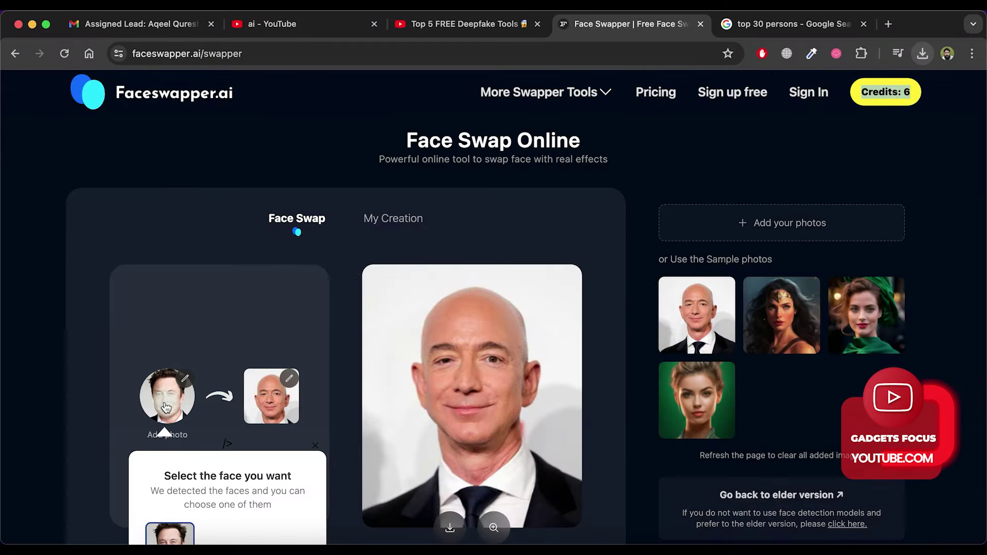
{"action": "scroll", "coordinate": [219, 427], "scroll_direction": "down", "scroll_amount": 3}
{"action": "left_click", "coordinate": [251, 488]}
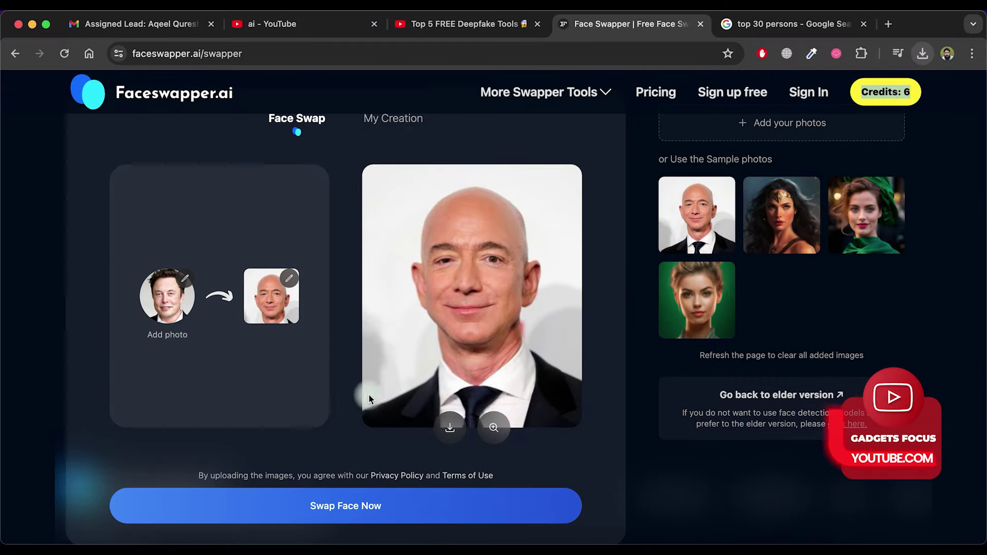
{"action": "left_click", "coordinate": [352, 509]}
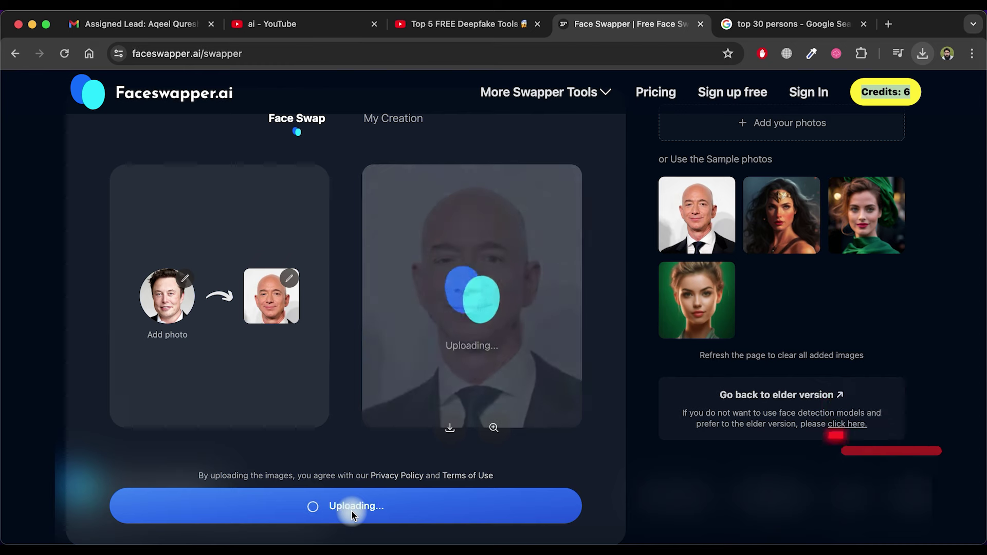
- Enlarge the swapped result, download it, and check the downloaded image
{"action": "scroll", "coordinate": [366, 451], "scroll_direction": "up", "scroll_amount": 1}
{"action": "scroll", "coordinate": [366, 451], "scroll_direction": "down", "scroll_amount": 1}
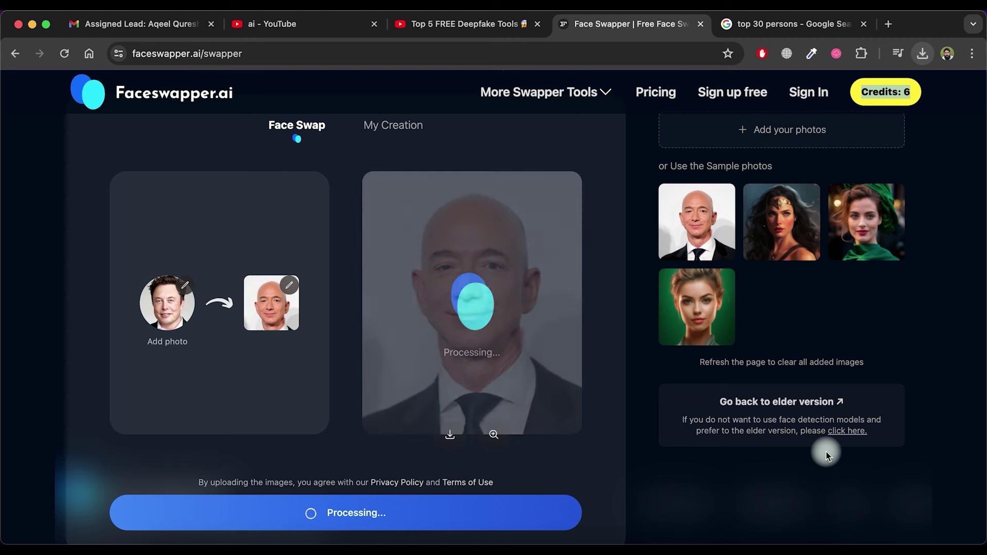
{"action": "left_click", "coordinate": [471, 335]}
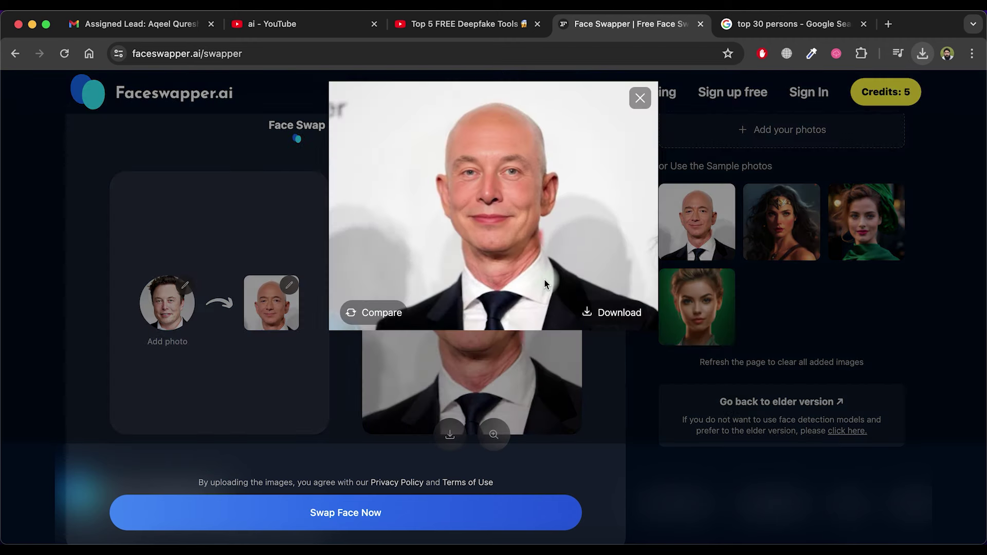
{"action": "left_click", "coordinate": [592, 312]}
{"action": "left_click", "coordinate": [816, 98]}
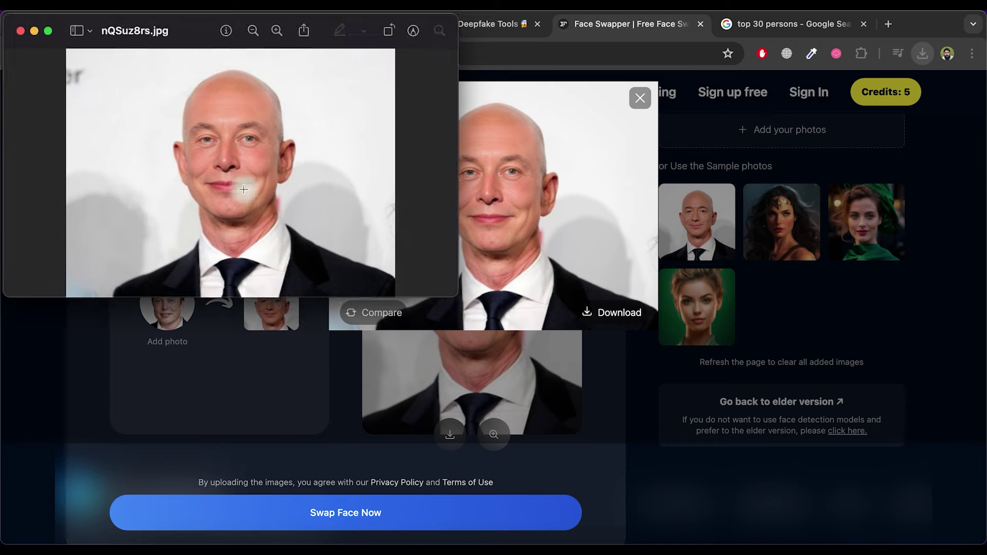
{"action": "left_click", "coordinate": [22, 31]}
{"action": "left_click", "coordinate": [640, 98]}
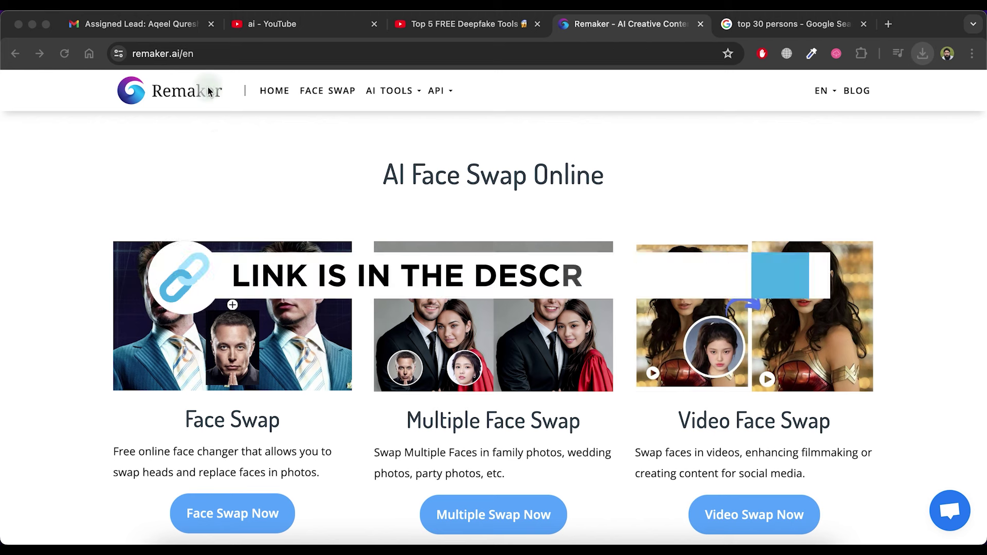
- Open Remaker's single-photo Face Swap tool from its homepage
{"action": "left_click", "coordinate": [214, 60]}
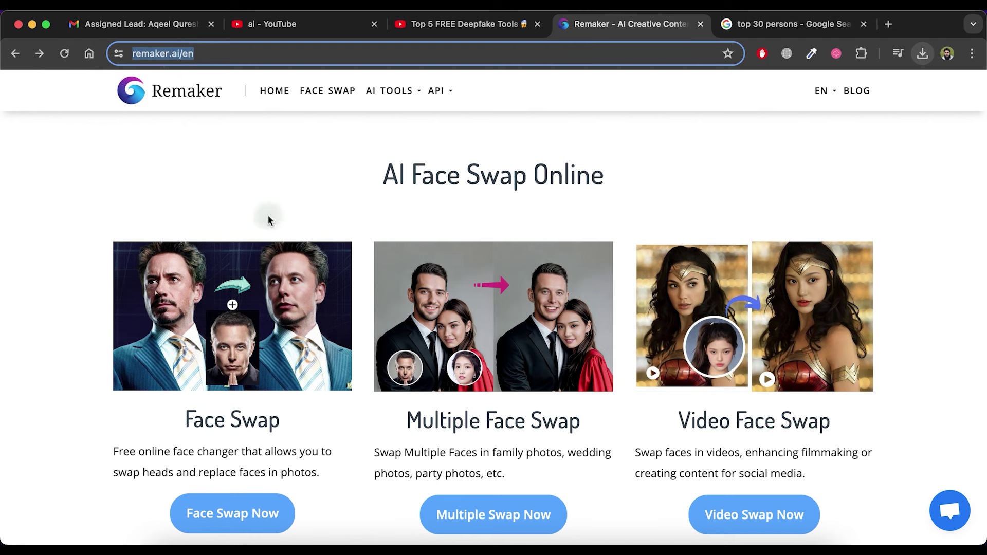
{"action": "left_click", "coordinate": [294, 188]}
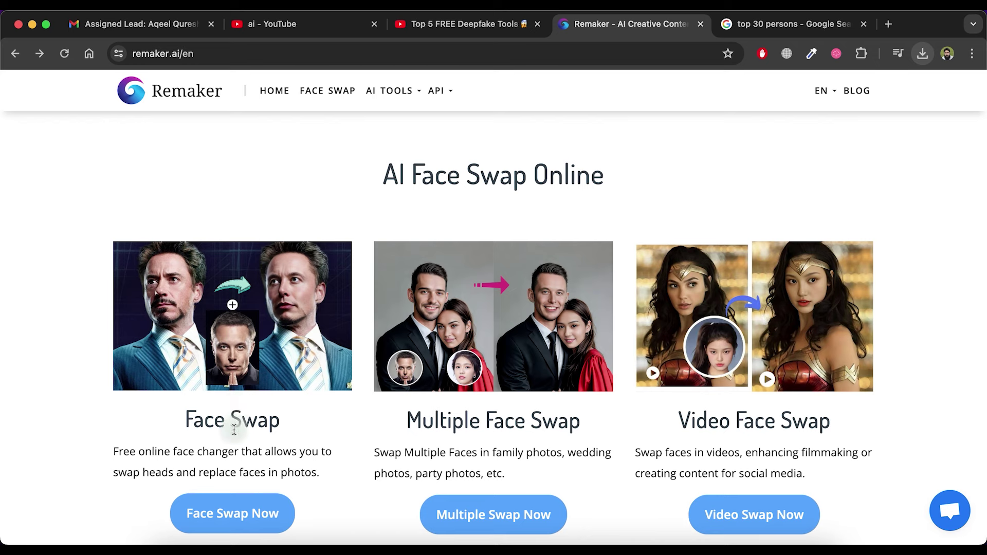
{"action": "left_click", "coordinate": [251, 453]}
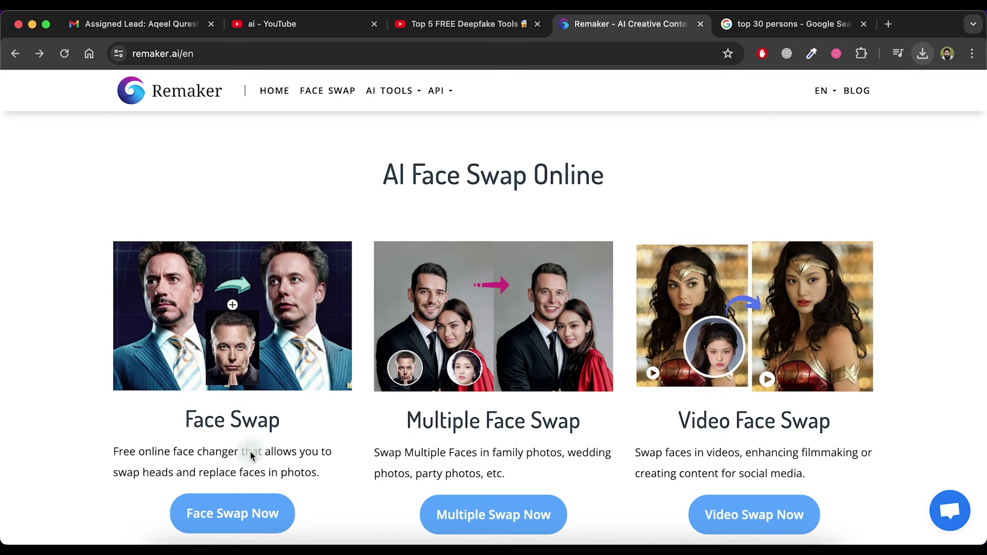
{"action": "left_click", "coordinate": [251, 517]}
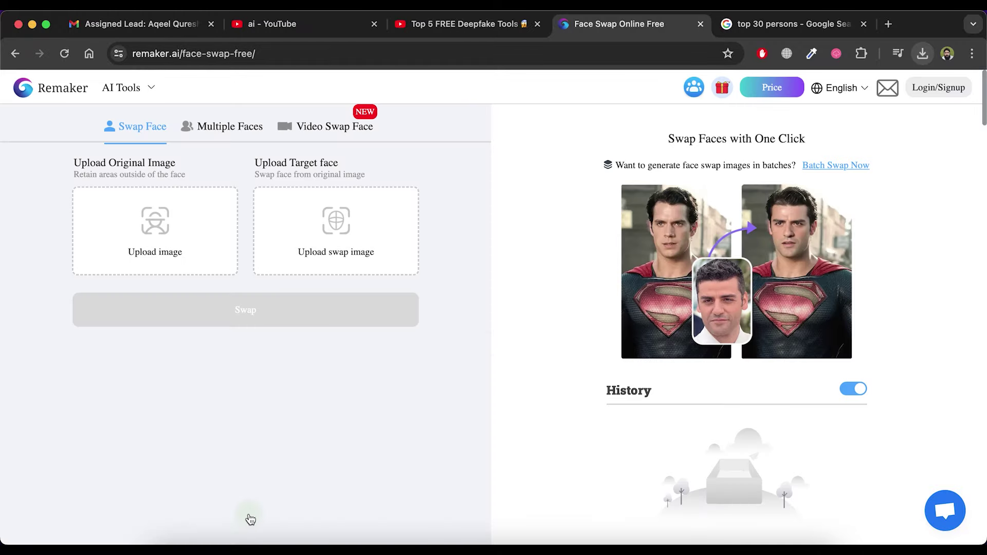
- Sign in to Remaker with a Google account to receive 30 credits
{"action": "left_click", "coordinate": [921, 96]}
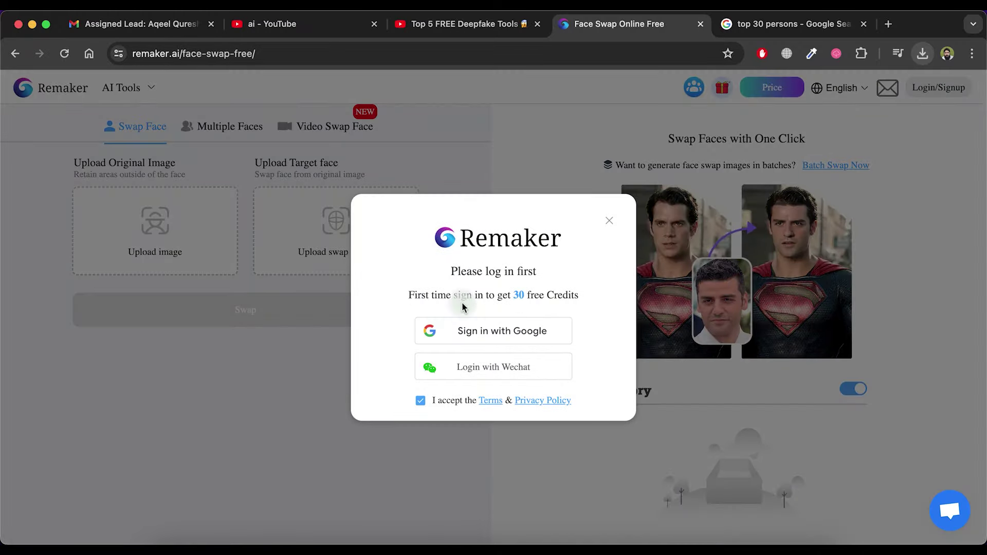
{"action": "left_click", "coordinate": [502, 331]}
{"action": "left_click", "coordinate": [483, 298]}
{"action": "left_click", "coordinate": [614, 383]}
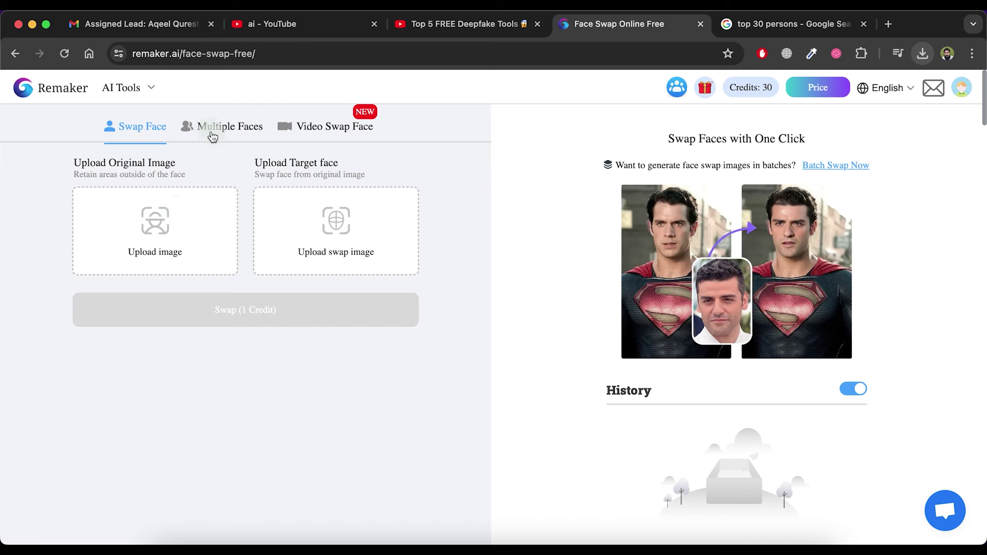
- Load the suited man's photo as the original and the second portrait as the target face
{"action": "left_click", "coordinate": [155, 218]}
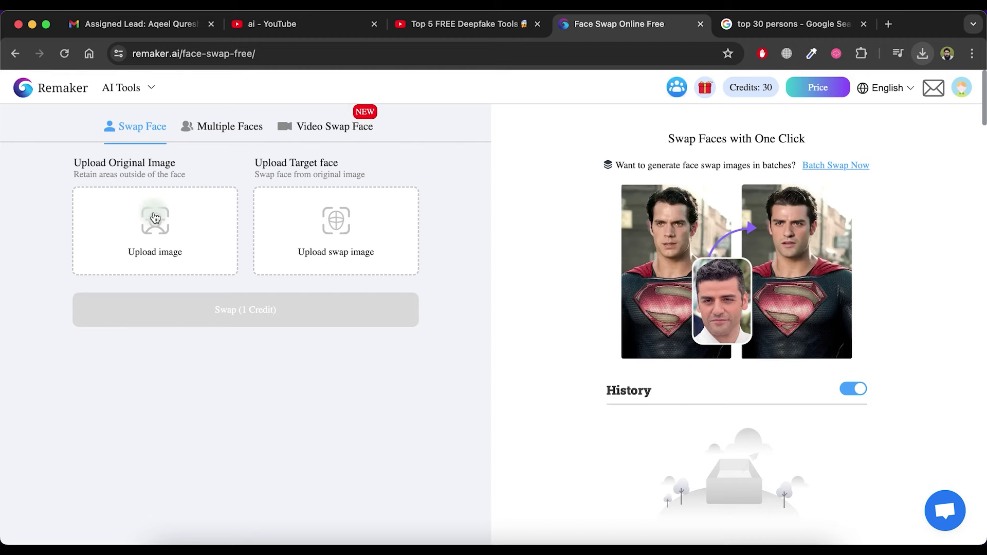
{"action": "left_click", "coordinate": [155, 218]}
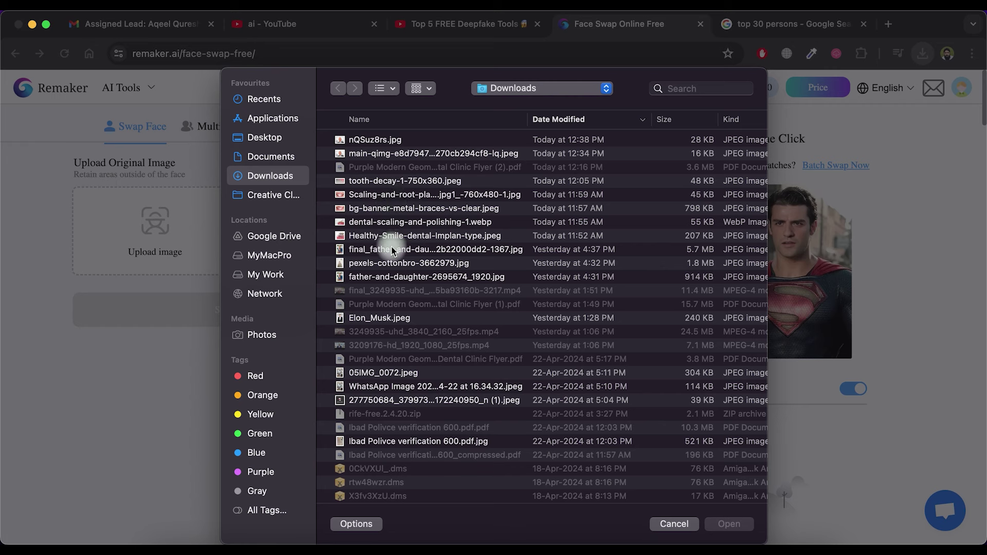
{"action": "double_click", "coordinate": [396, 153]}
{"action": "left_click", "coordinate": [321, 238]}
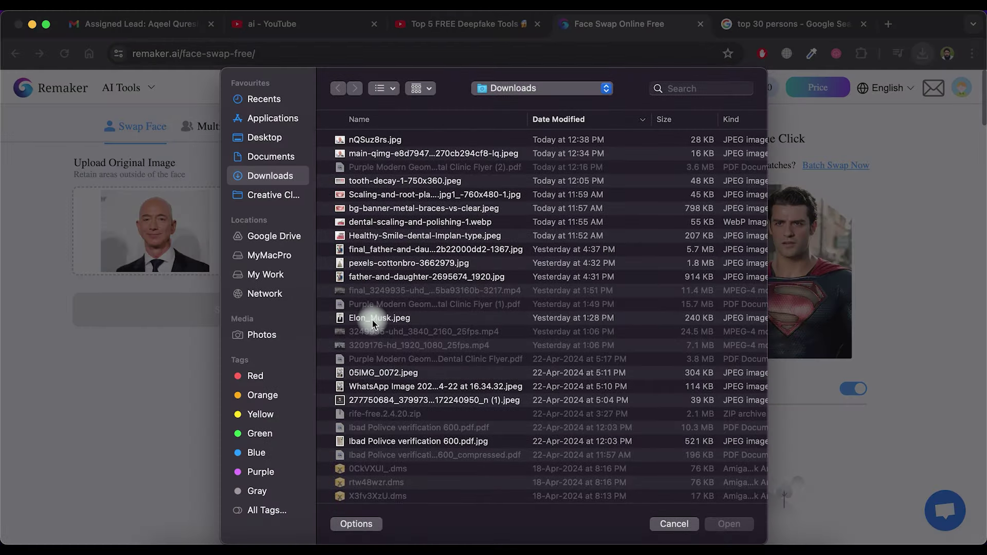
{"action": "double_click", "coordinate": [374, 318]}
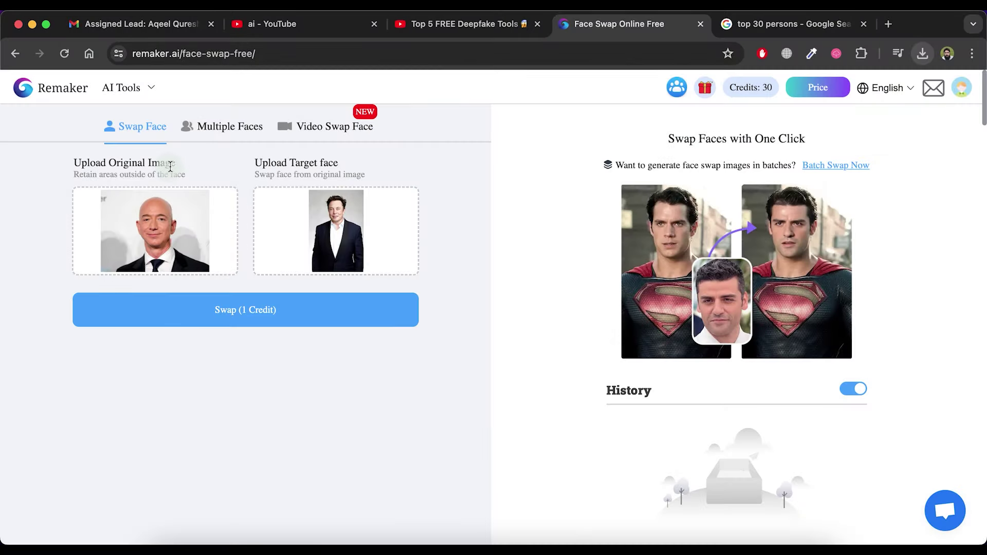
- Run the 1-credit swap, download the 28.4 KB PNG, and go to Multiple Face Swap
{"action": "left_click", "coordinate": [271, 310]}
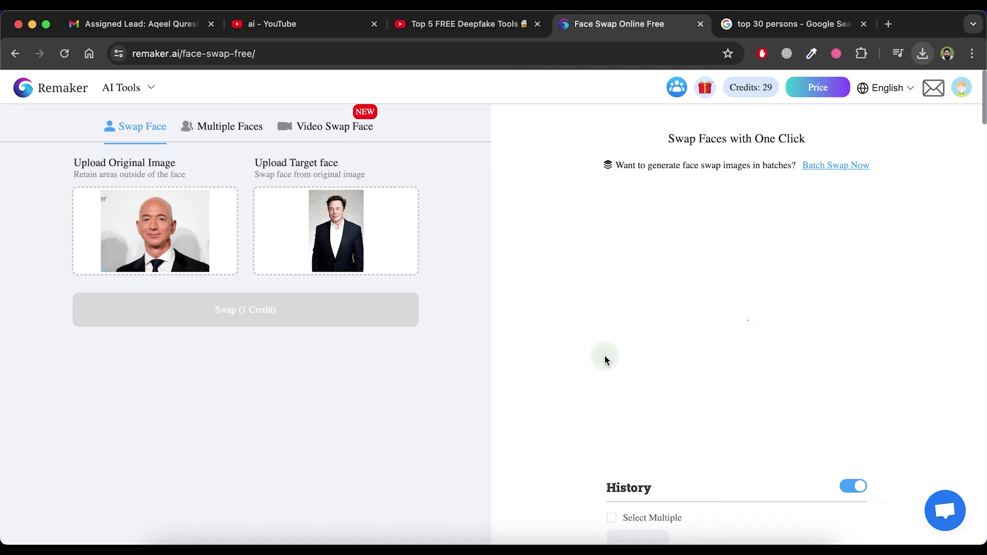
{"action": "left_click", "coordinate": [674, 405]}
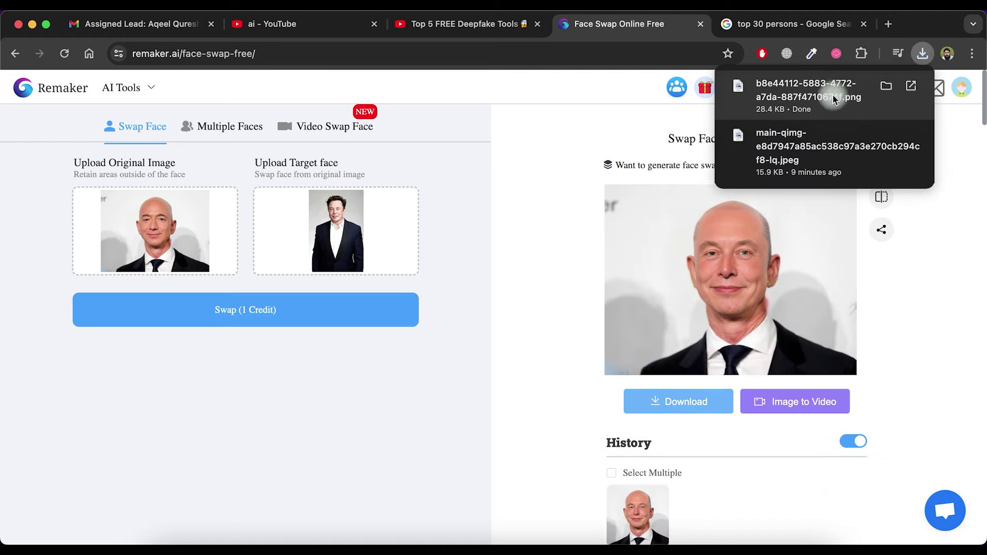
{"action": "left_click", "coordinate": [797, 402]}
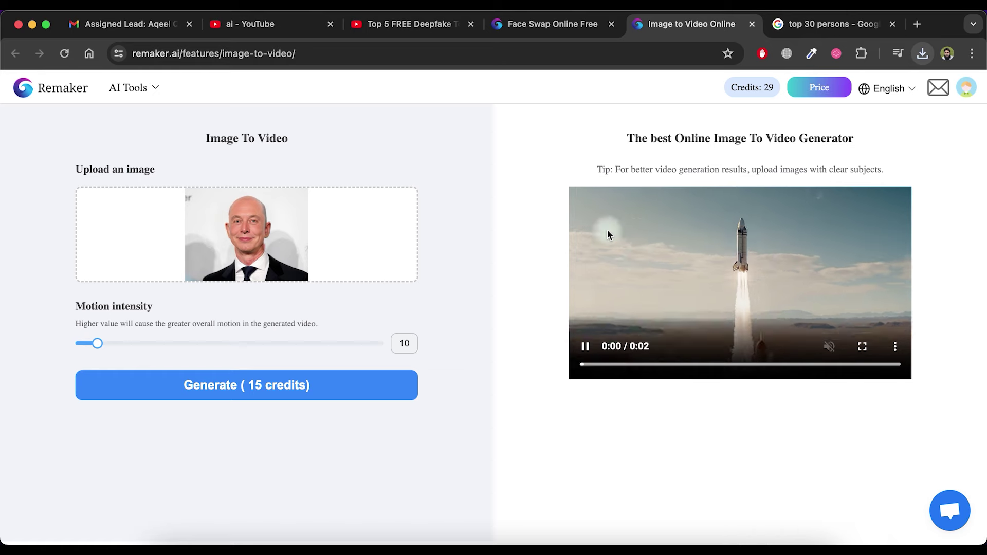
{"action": "left_click", "coordinate": [752, 24]}
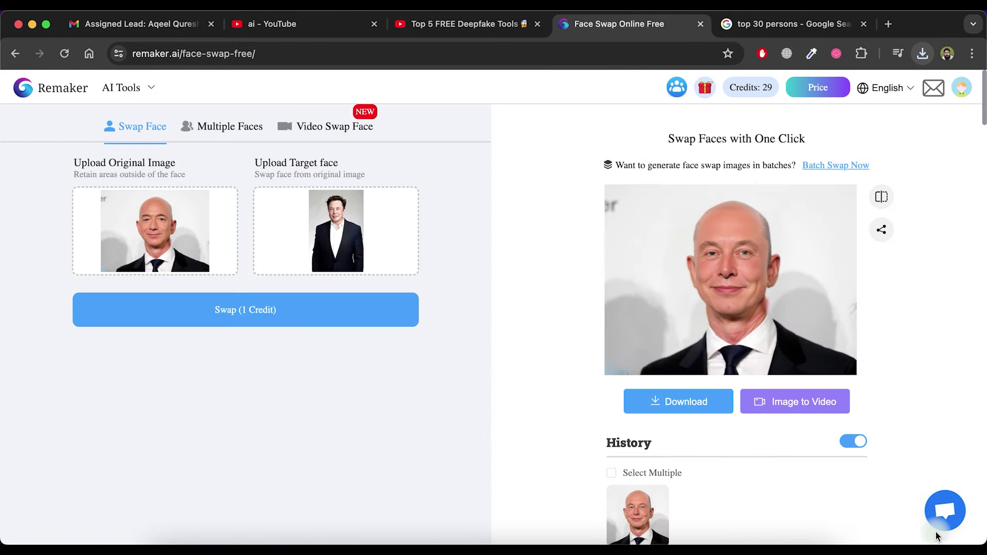
{"action": "left_click", "coordinate": [235, 127]}
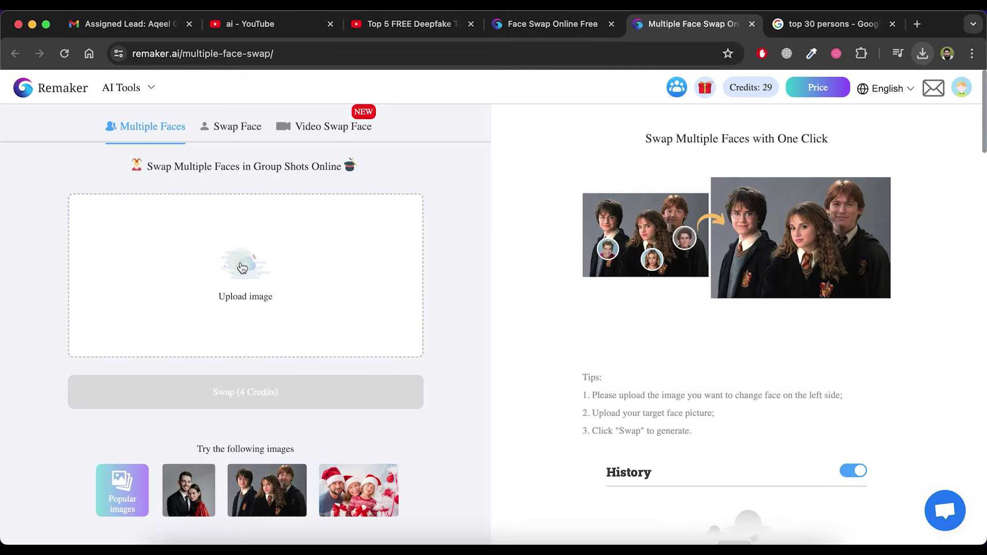
- Upload the man-and-girl photo and set replacement faces for both the man and the girl
{"action": "left_click", "coordinate": [242, 267]}
{"action": "double_click", "coordinate": [388, 261]}
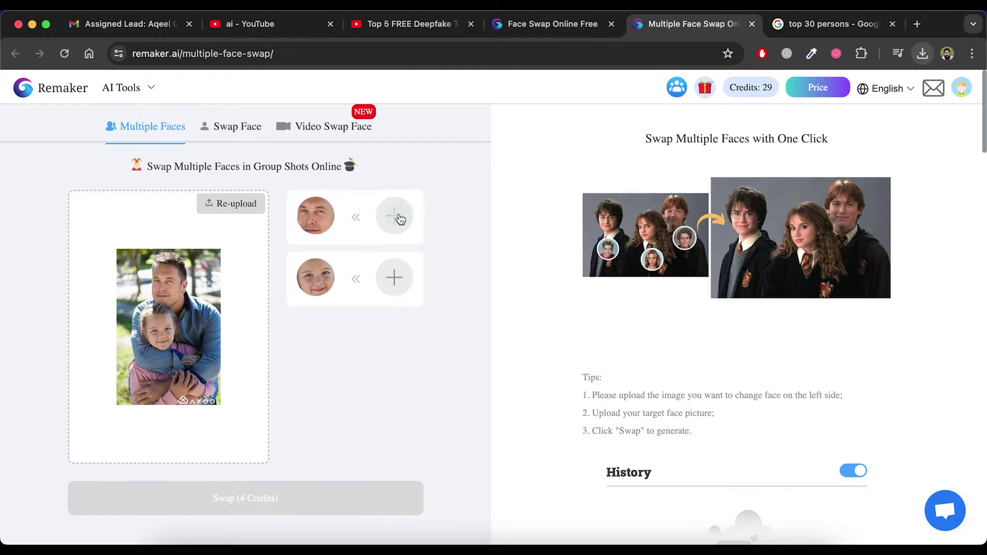
{"action": "left_click", "coordinate": [395, 214]}
{"action": "double_click", "coordinate": [384, 157]}
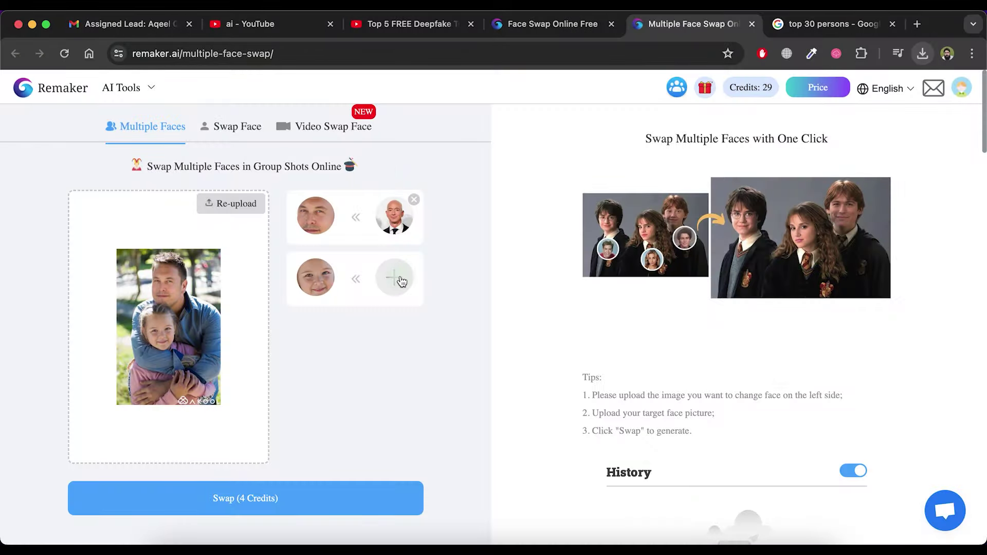
{"action": "left_click", "coordinate": [396, 275]}
{"action": "left_click", "coordinate": [392, 278]}
{"action": "double_click", "coordinate": [392, 278]}
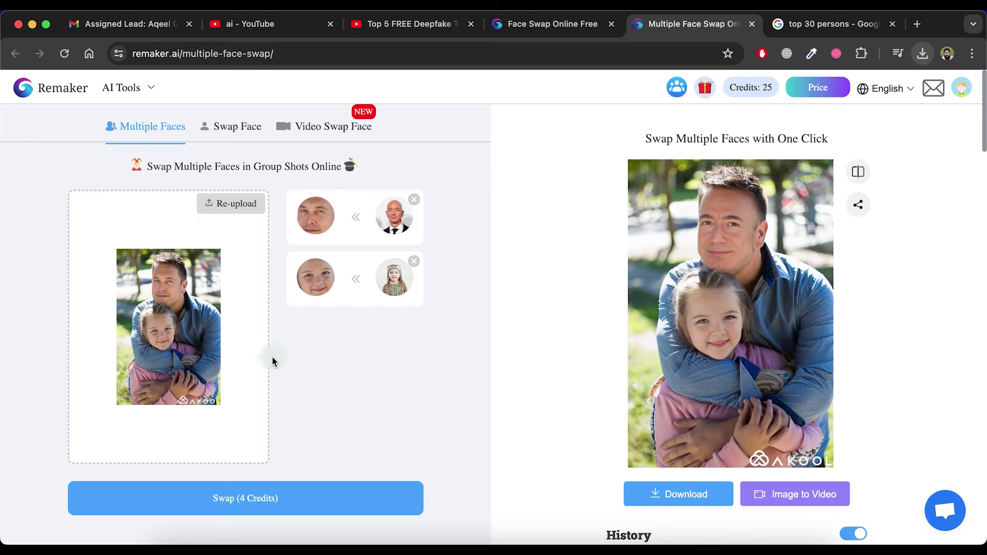
- Preview the swapped group photo, download the 4.4 MB image, and view it
{"action": "left_click", "coordinate": [716, 397]}
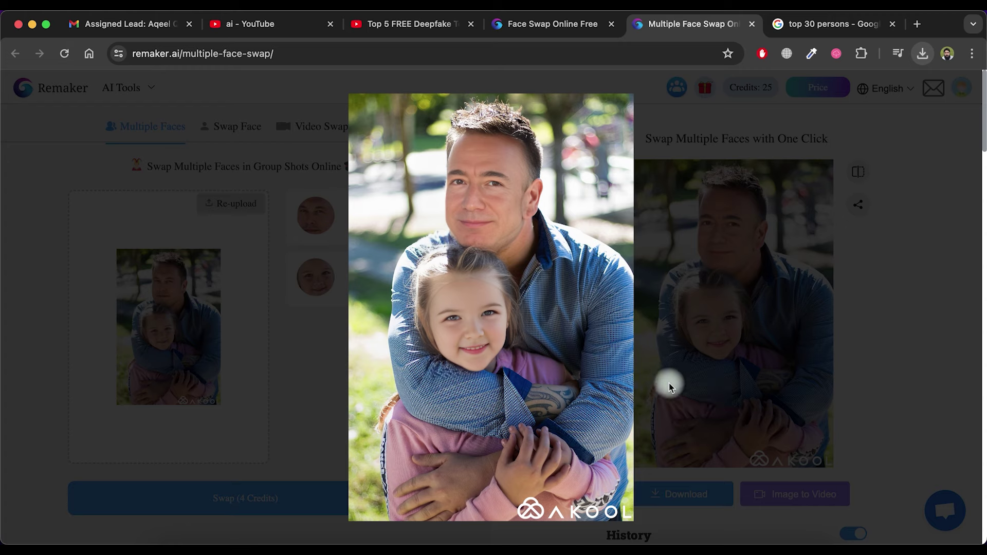
{"action": "left_click", "coordinate": [587, 371]}
{"action": "scroll", "coordinate": [775, 464], "scroll_direction": "down", "scroll_amount": 5}
{"action": "left_click", "coordinate": [706, 339]}
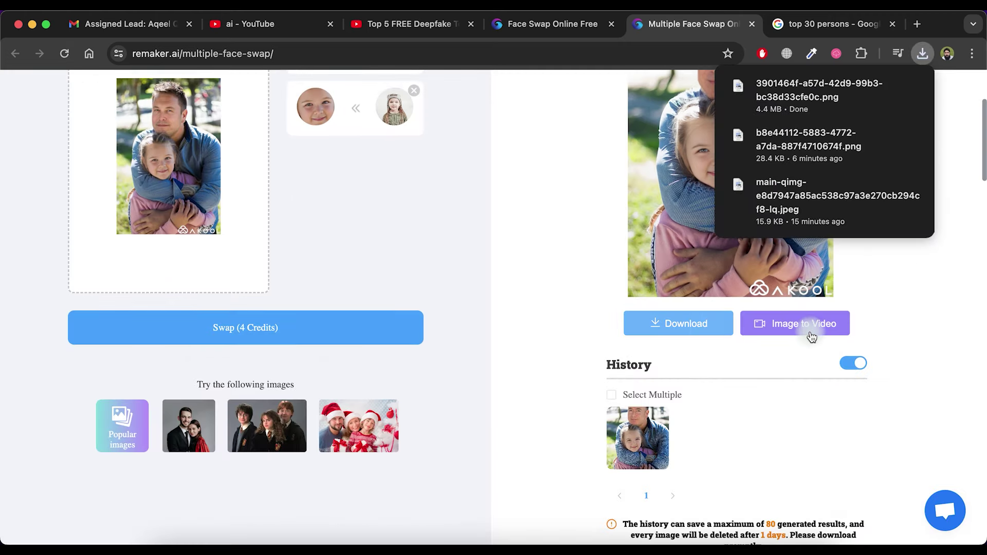
{"action": "left_click", "coordinate": [854, 93]}
{"action": "left_click", "coordinate": [511, 236]}
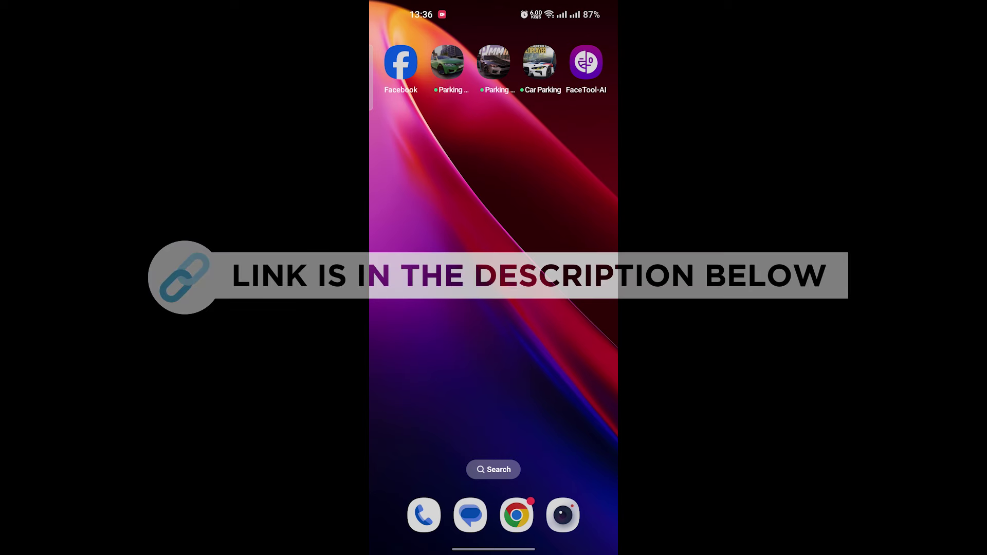
- Launch FaceTool-AI from the Android home screen
{"action": "left_click", "coordinate": [586, 61]}
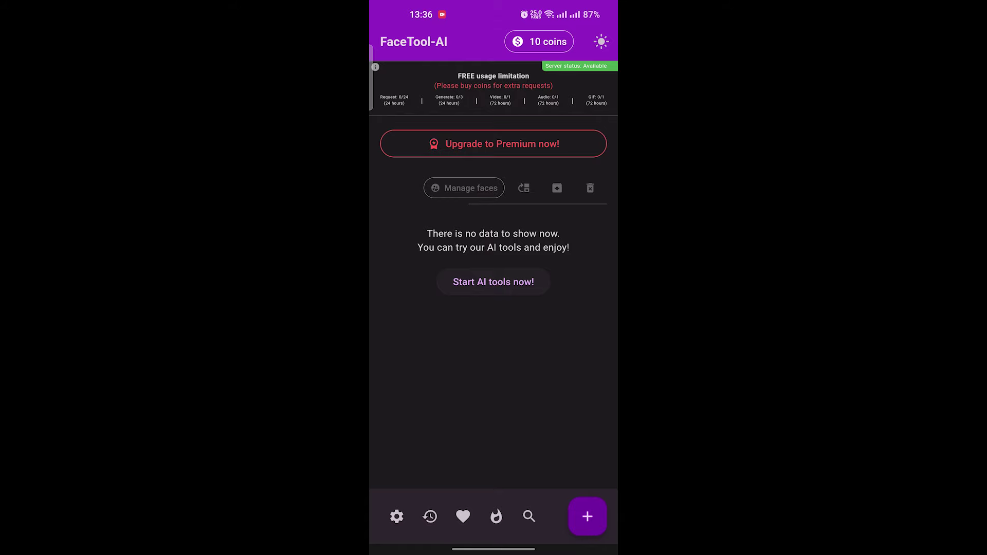
- Open FaceTool-AI's face swapping tool and pick the bearded man's photo as the selfie
{"action": "left_click", "coordinate": [532, 288]}
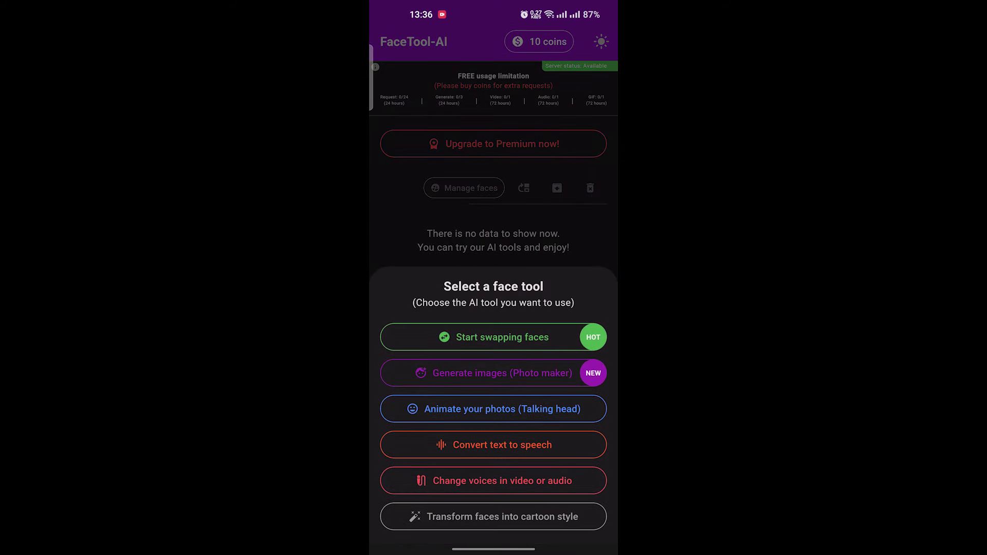
{"action": "left_click", "coordinate": [566, 338]}
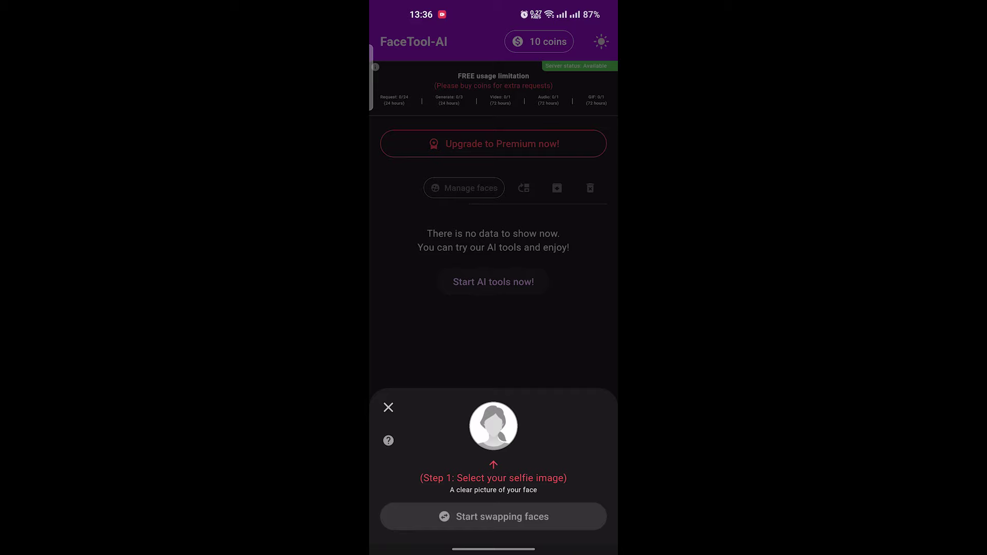
{"action": "left_click", "coordinate": [494, 426]}
{"action": "left_click", "coordinate": [545, 273]}
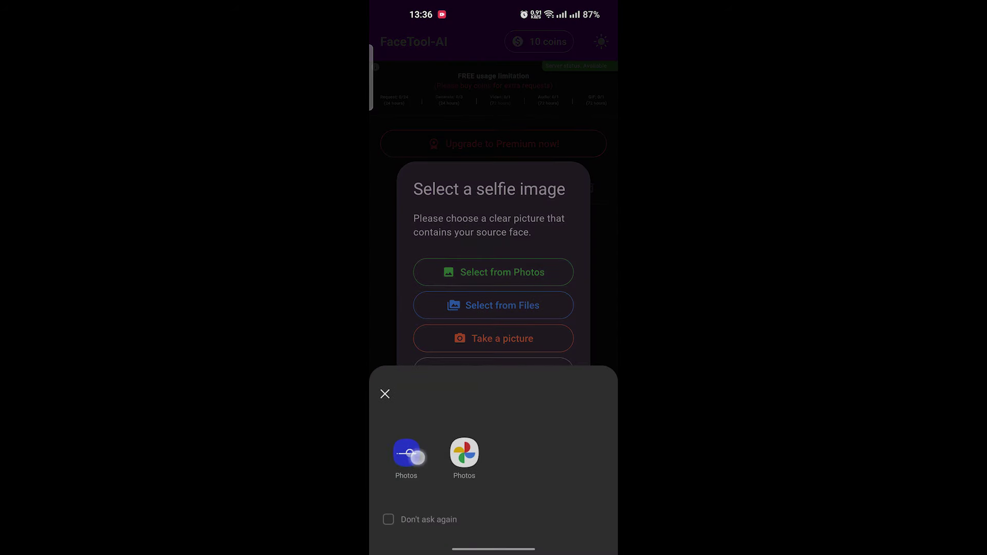
{"action": "left_click", "coordinate": [406, 453]}
{"action": "left_click", "coordinate": [418, 110]}
{"action": "scroll", "coordinate": [493, 308], "scroll_direction": "down", "scroll_amount": 3}
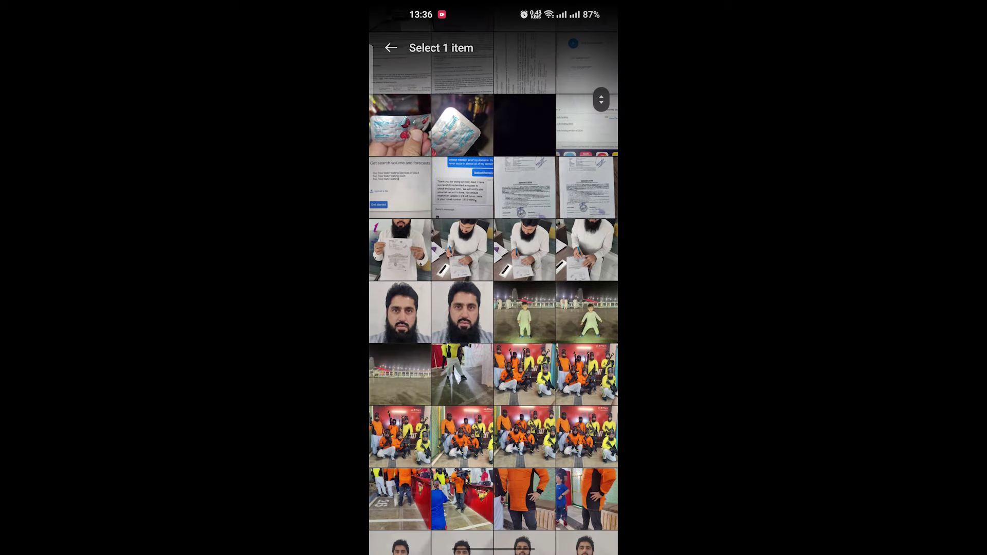
{"action": "left_click", "coordinate": [400, 313]}
- Choose the suited man's photo as target, enable Enhance faces, and start swapping
{"action": "left_click", "coordinate": [534, 427]}
{"action": "left_click", "coordinate": [553, 271]}
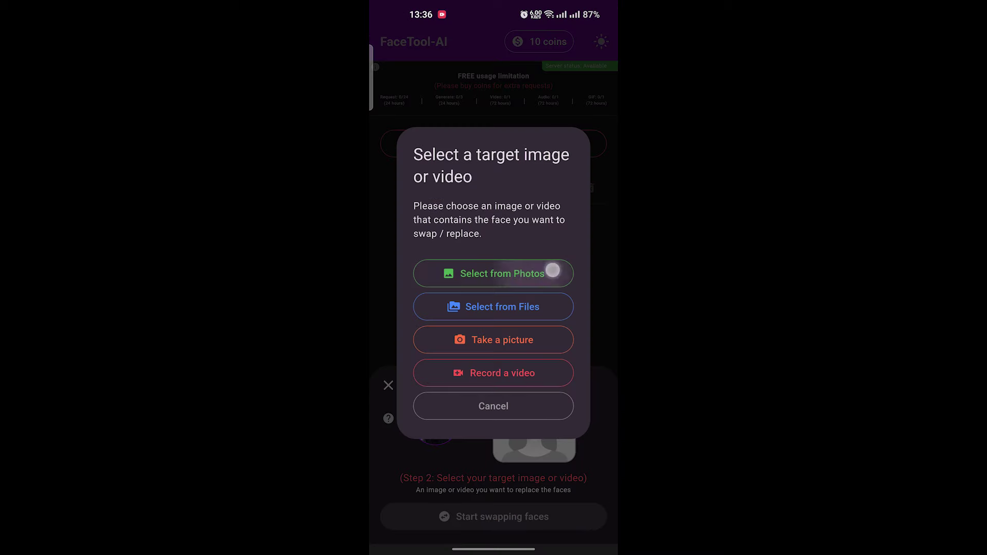
{"action": "left_click", "coordinate": [410, 383]}
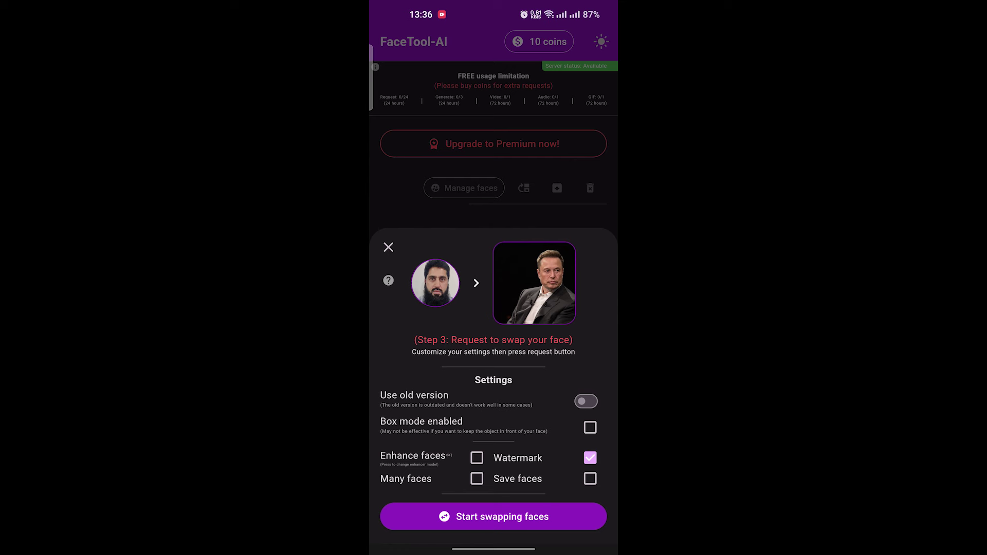
{"action": "left_click", "coordinate": [477, 458]}
{"action": "left_click_drag", "start_coordinate": [566, 332], "coordinate": [575, 291]}
{"action": "left_click_drag", "start_coordinate": [426, 381], "coordinate": [426, 313]}
{"action": "left_click", "coordinate": [552, 520]}
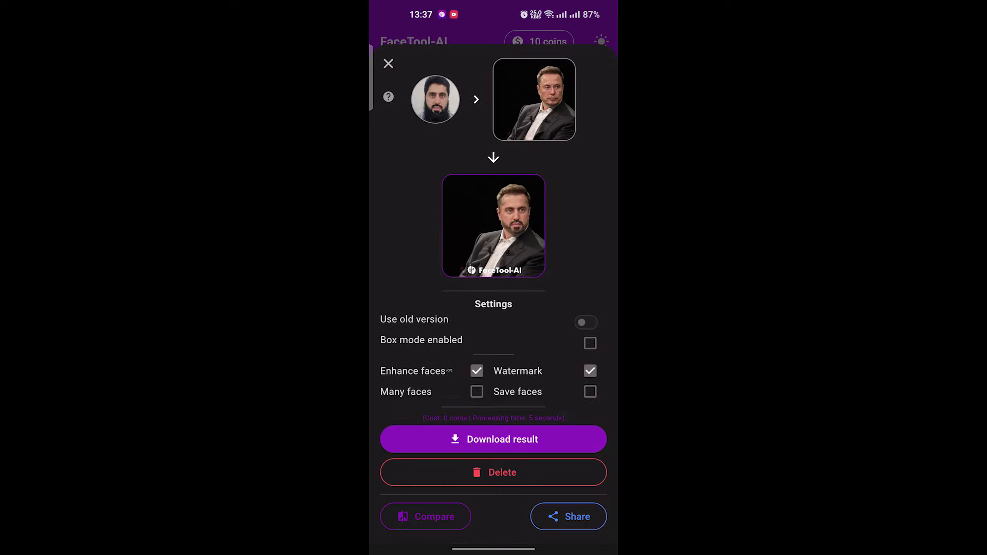
- View the watermarked swap result full screen and download it
{"action": "left_click", "coordinate": [494, 227]}
{"action": "left_click", "coordinate": [393, 46]}
{"action": "left_click", "coordinate": [494, 440]}
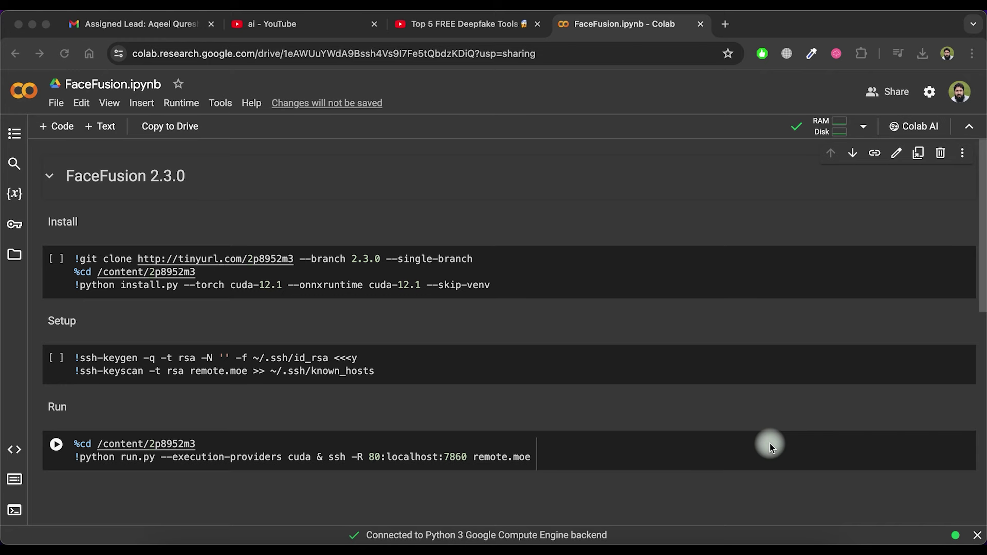
{"action": "left_click", "coordinate": [770, 444]}
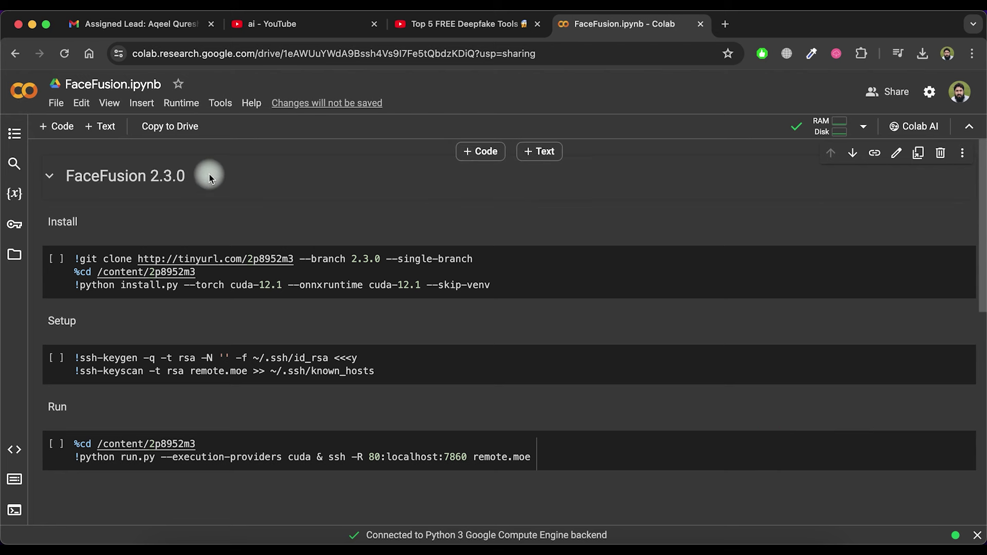
- Save the FaceFusion 2.3.0 notebook to Drive as 'Copy of FaceFusion.ipynb'
{"action": "left_click_drag", "start_coordinate": [204, 179], "coordinate": [69, 184]}
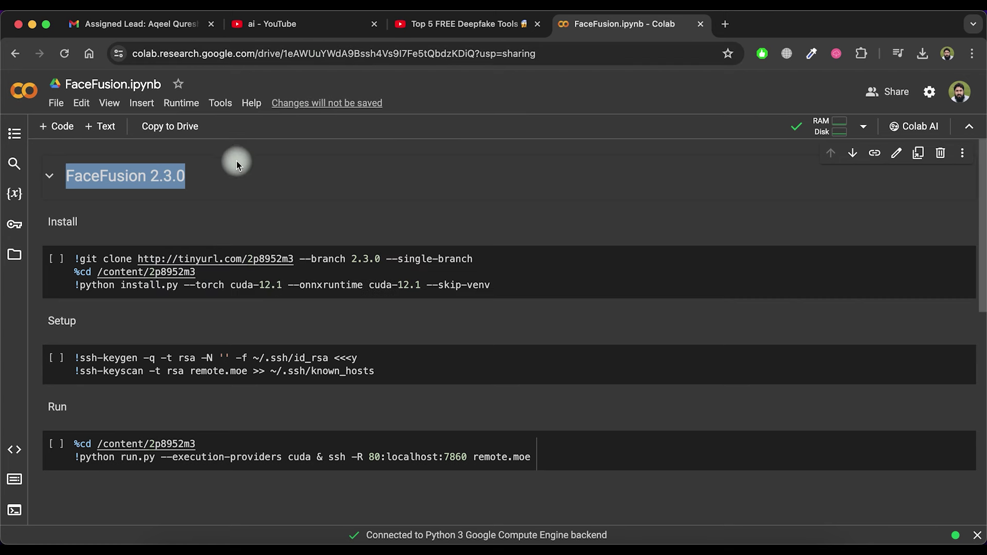
{"action": "left_click", "coordinate": [224, 168]}
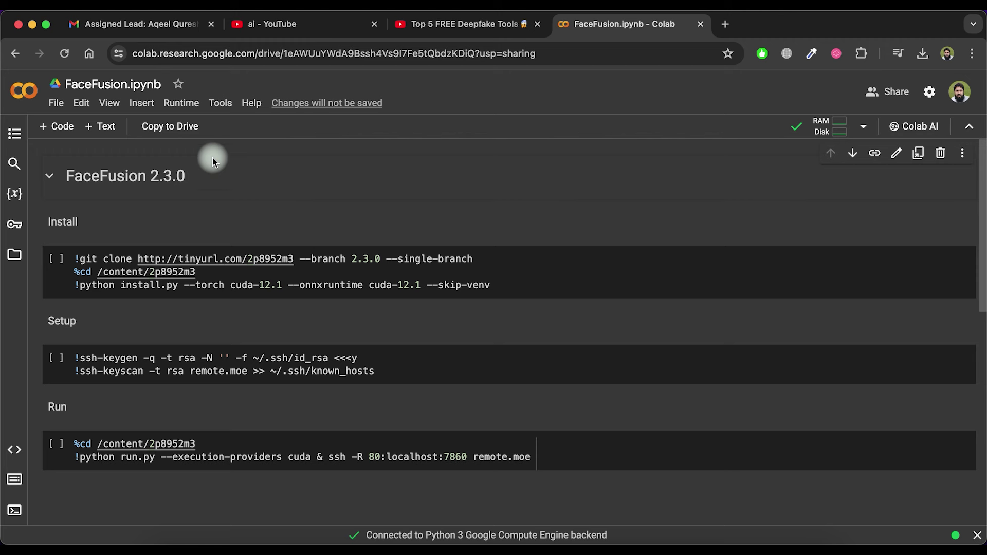
{"action": "left_click", "coordinate": [181, 135]}
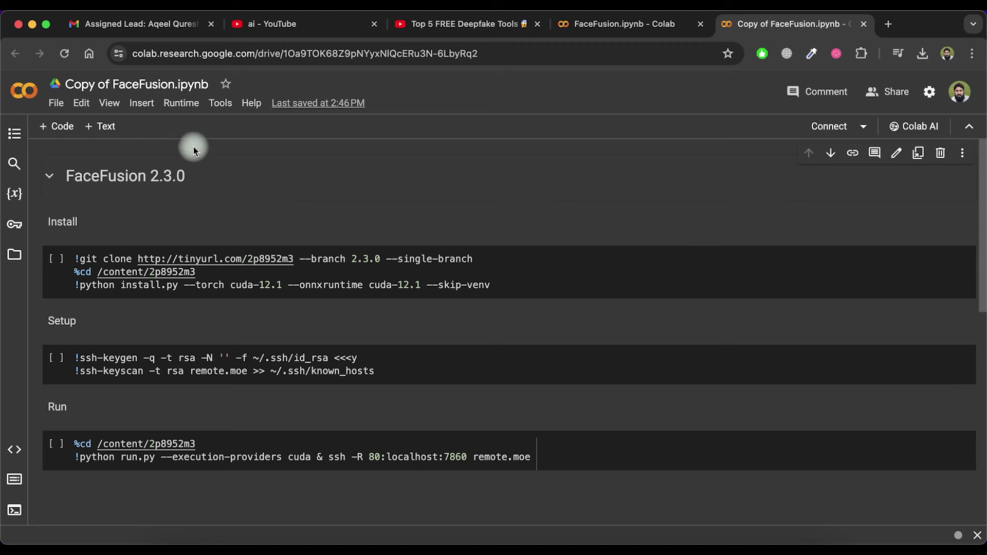
- Change the Colab runtime type to the T4 GPU accelerator
{"action": "left_click", "coordinate": [867, 131]}
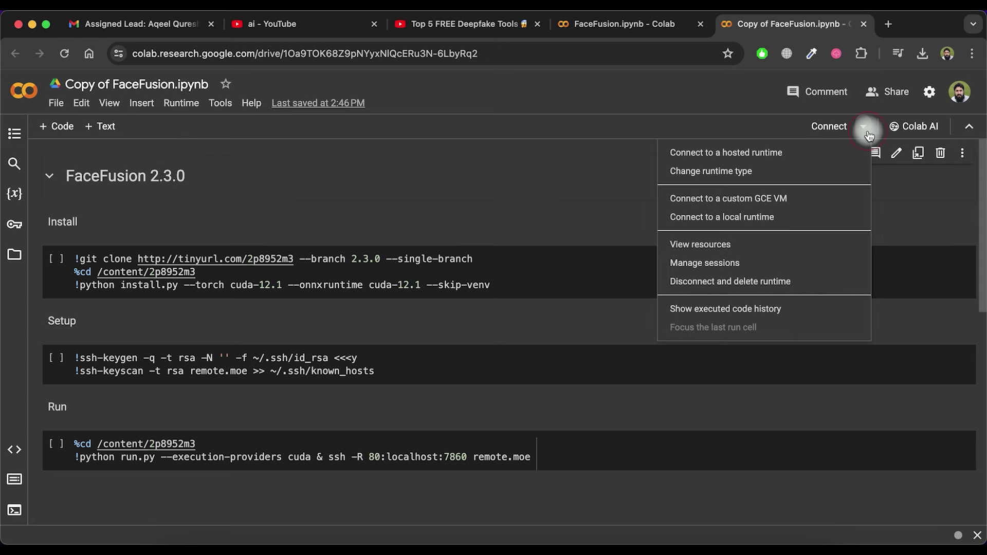
{"action": "left_click", "coordinate": [756, 173]}
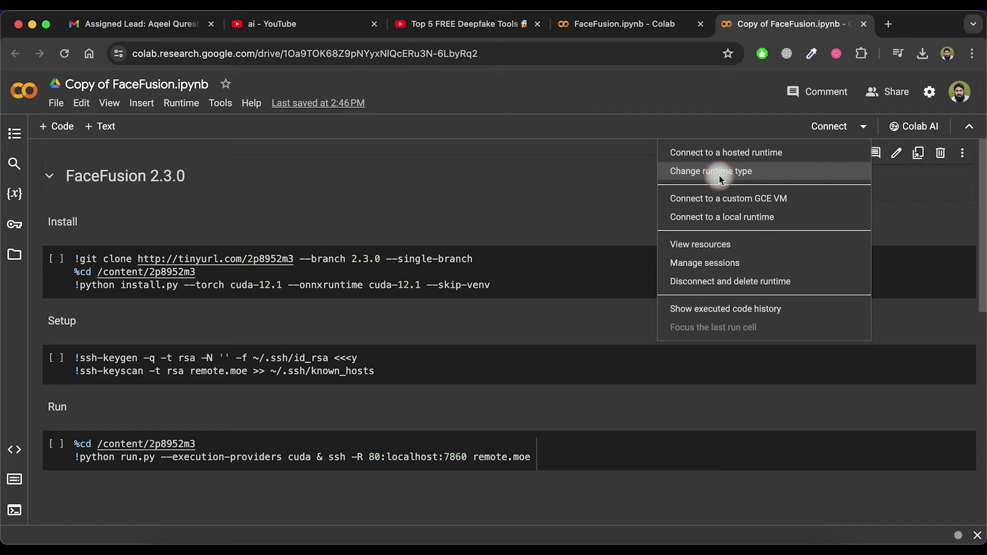
{"action": "left_click", "coordinate": [414, 293]}
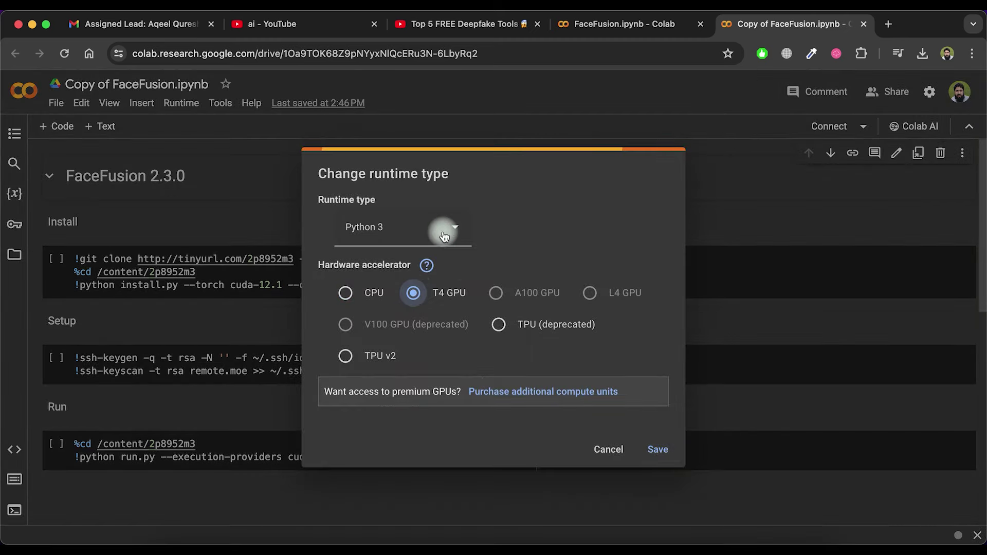
{"action": "left_click", "coordinate": [659, 449]}
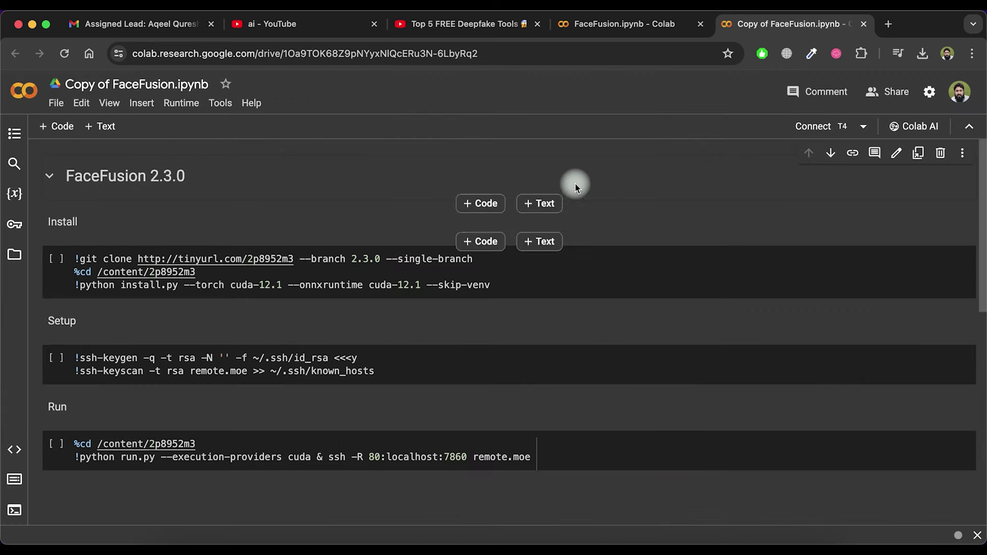
- Run all notebook cells and open the FaceFusion web interface via the remote.moe link
{"action": "left_click", "coordinate": [183, 103]}
{"action": "left_click", "coordinate": [199, 127]}
{"action": "scroll", "coordinate": [241, 272], "scroll_direction": "down", "scroll_amount": 10}
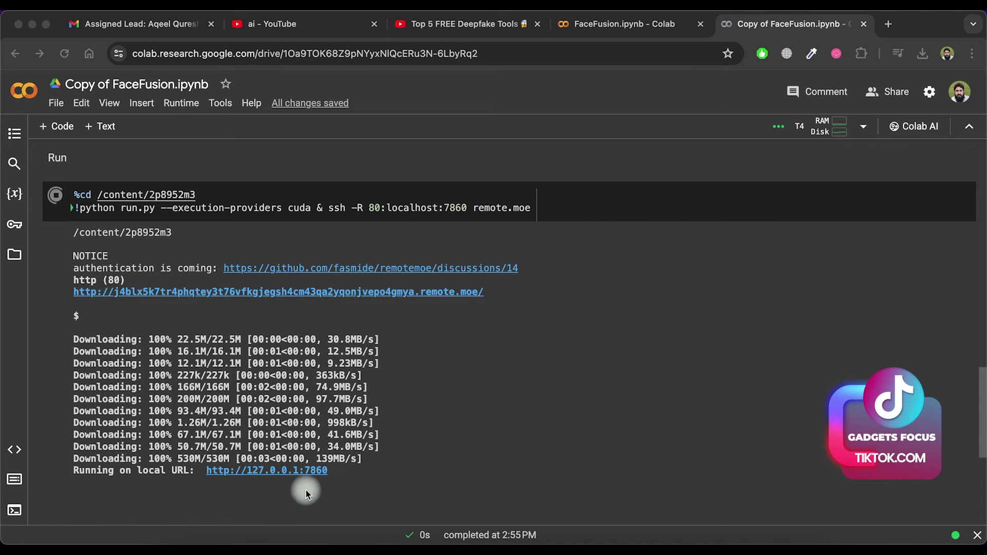
{"action": "left_click", "coordinate": [306, 490]}
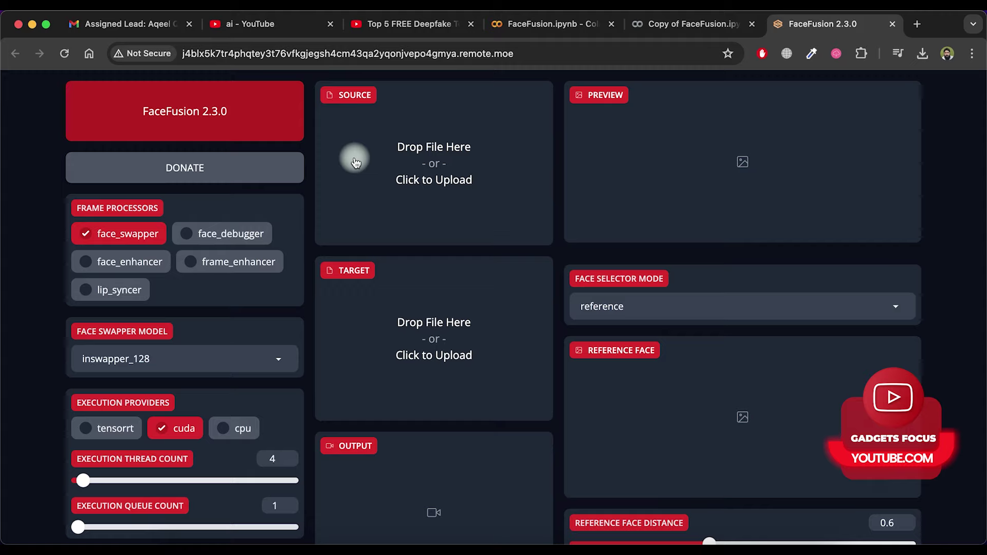
- Load IMG_20240301_120513.jpg as source and 3209176-hd_1920_1080_25fps.mp4 as target
{"action": "left_click", "coordinate": [356, 96]}
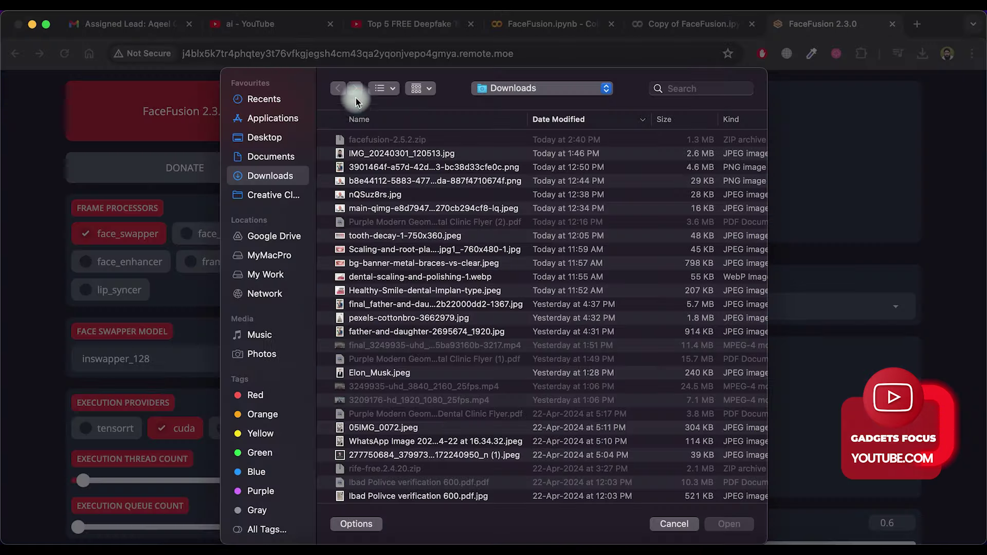
{"action": "double_click", "coordinate": [366, 150]}
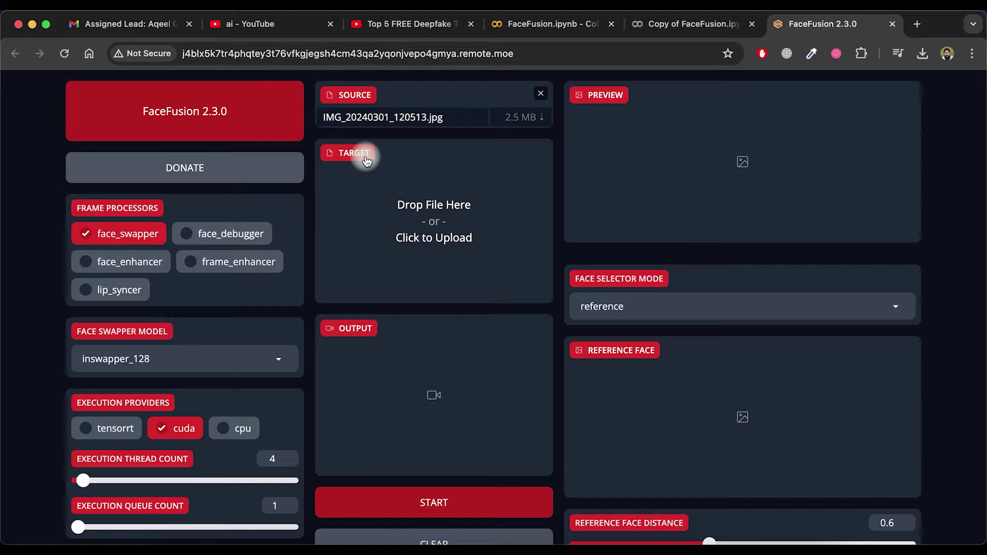
{"action": "scroll", "coordinate": [360, 232], "scroll_direction": "down", "scroll_amount": 3}
{"action": "left_click", "coordinate": [355, 313]}
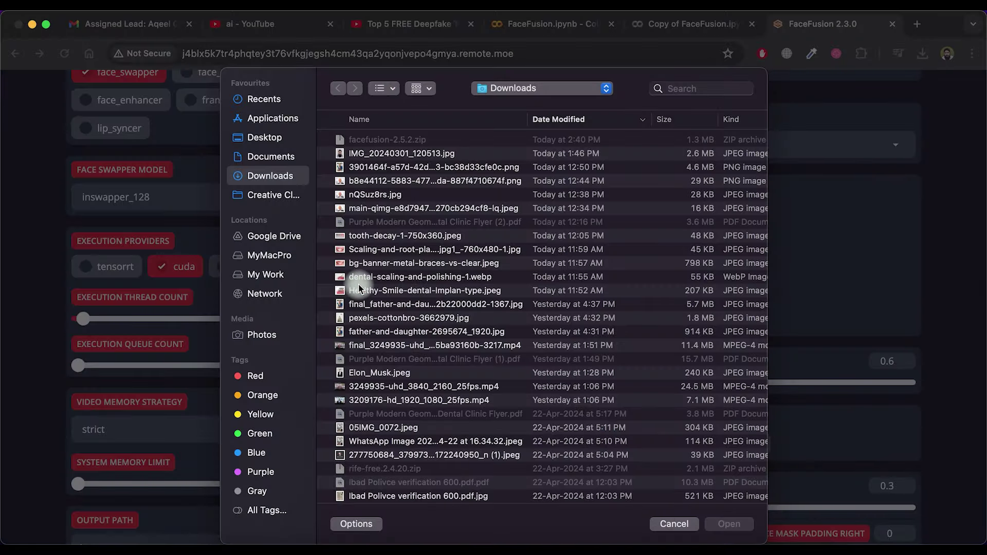
{"action": "scroll", "coordinate": [358, 289], "scroll_direction": "down", "scroll_amount": 4}
{"action": "double_click", "coordinate": [379, 326]}
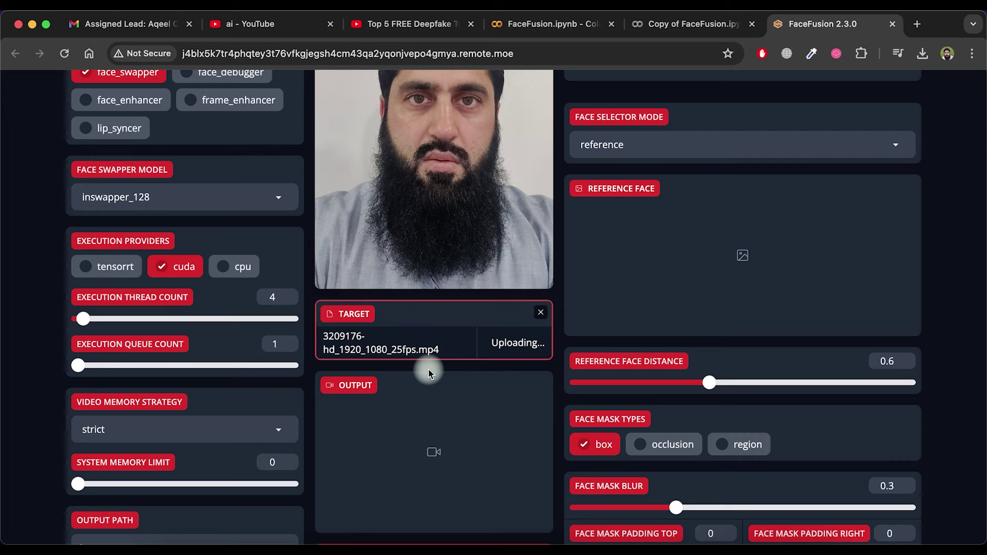
- Enable the face_enhancer processor, then check the processing log in the Colab notebook
{"action": "scroll", "coordinate": [429, 371], "scroll_direction": "down", "scroll_amount": 1}
{"action": "scroll", "coordinate": [429, 370], "scroll_direction": "down", "scroll_amount": 2}
{"action": "scroll", "coordinate": [428, 369], "scroll_direction": "up", "scroll_amount": 5}
{"action": "left_click", "coordinate": [87, 253]}
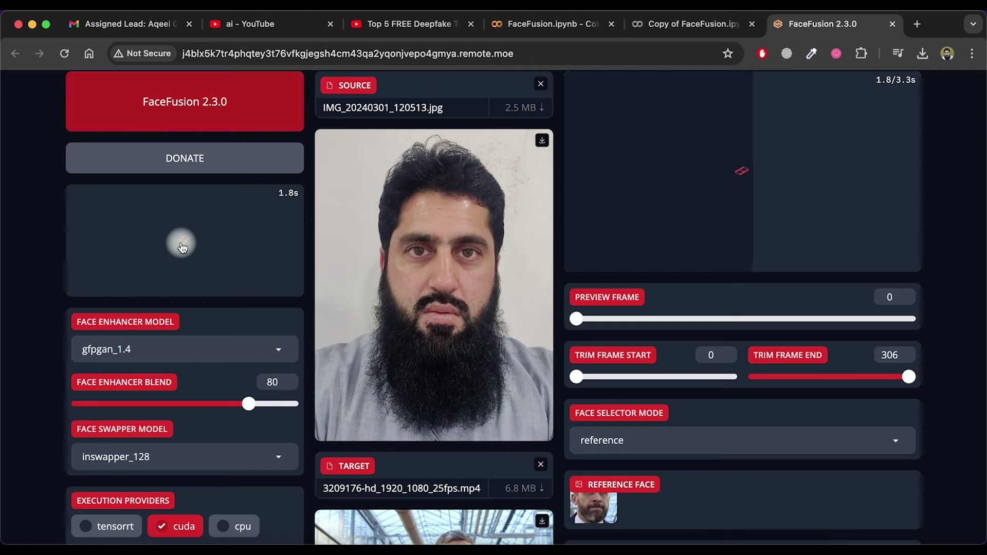
{"action": "scroll", "coordinate": [220, 268], "scroll_direction": "down", "scroll_amount": 8}
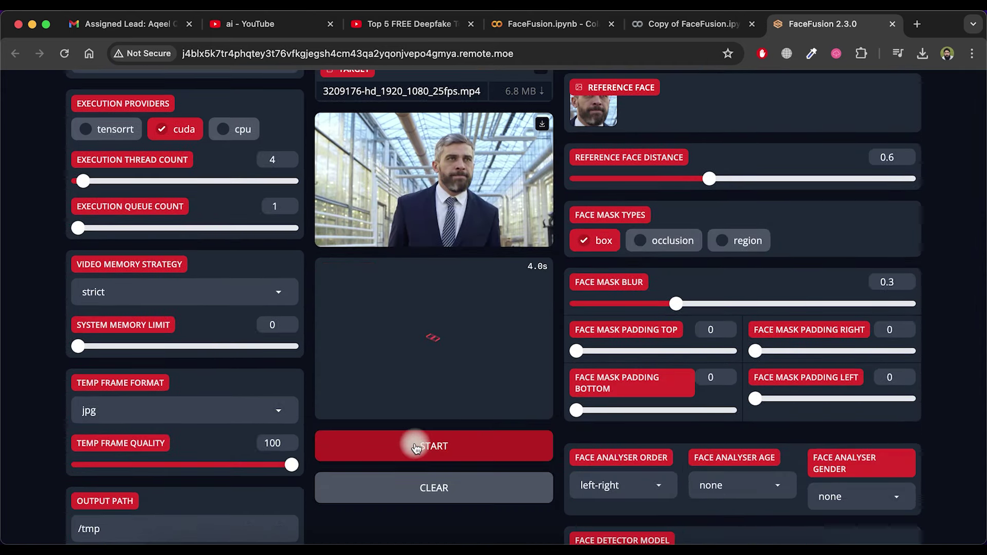
{"action": "left_click", "coordinate": [689, 23]}
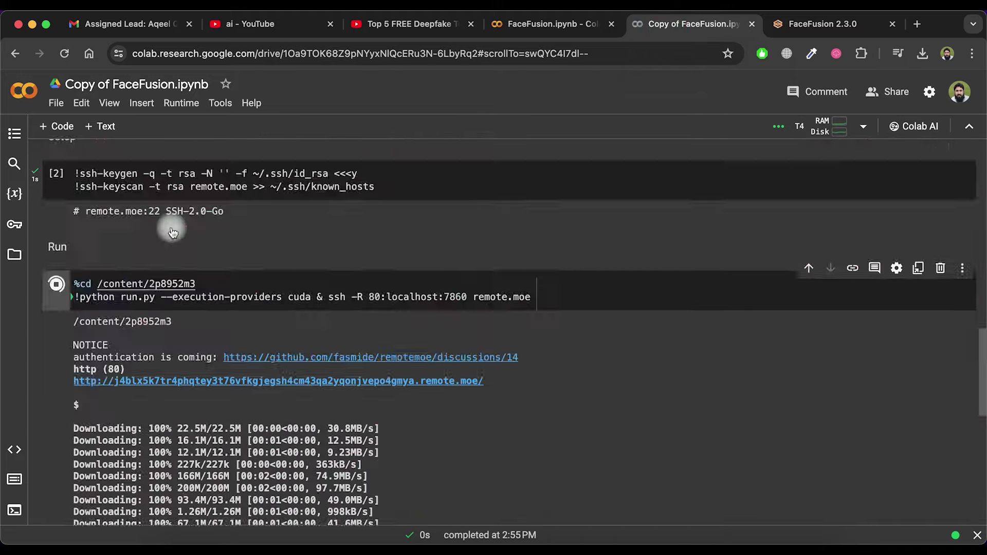
- Watch the Colab log until all 306 frames finish and the video merges at 25 FPS, then go to FaceFusion
{"action": "scroll", "coordinate": [172, 233], "scroll_direction": "down", "scroll_amount": 4}
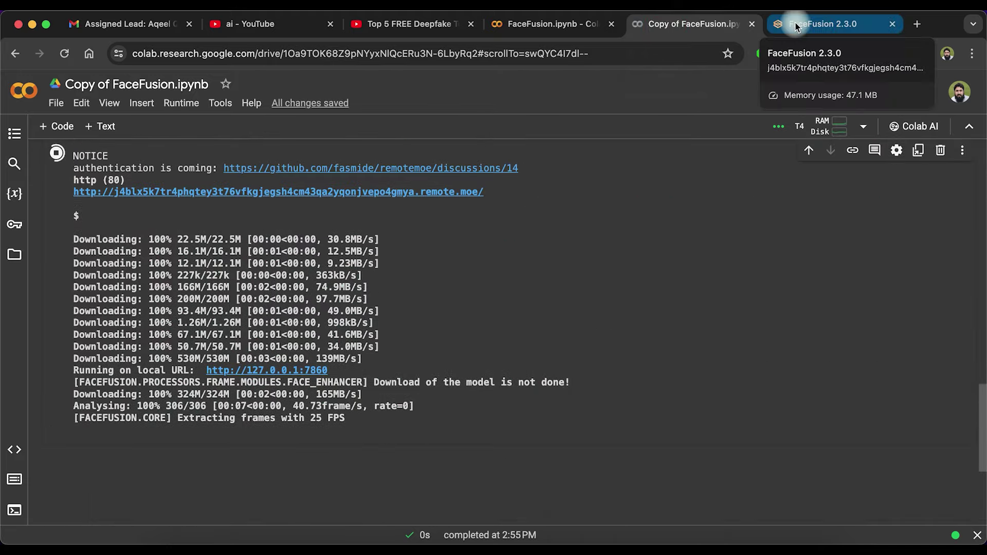
{"action": "left_click", "coordinate": [796, 27]}
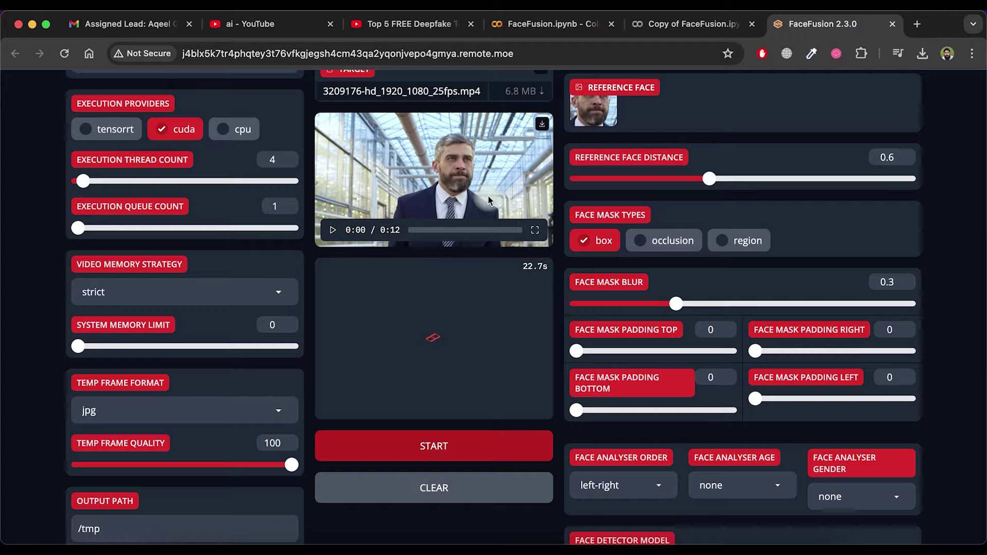
{"action": "scroll", "coordinate": [489, 196], "scroll_direction": "up", "scroll_amount": 2}
{"action": "key", "text": "ctrl+shift+Tab"}
{"action": "left_click", "coordinate": [823, 23]}
{"action": "key", "text": "ctrl+shift+Tab"}
{"action": "left_click", "coordinate": [823, 24]}
{"action": "key", "text": "ctrl+shift+Tab"}
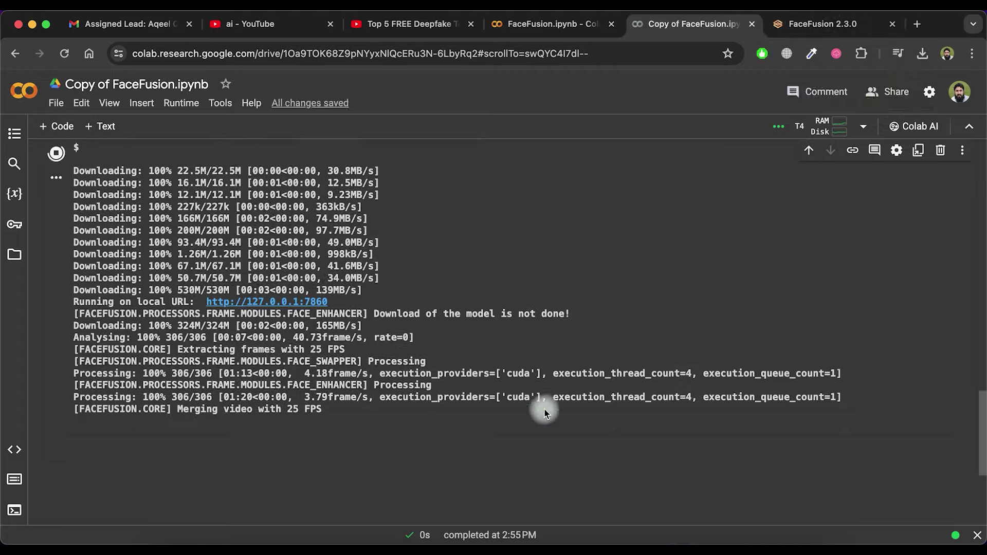
{"action": "key", "text": "ctrl+Tab"}
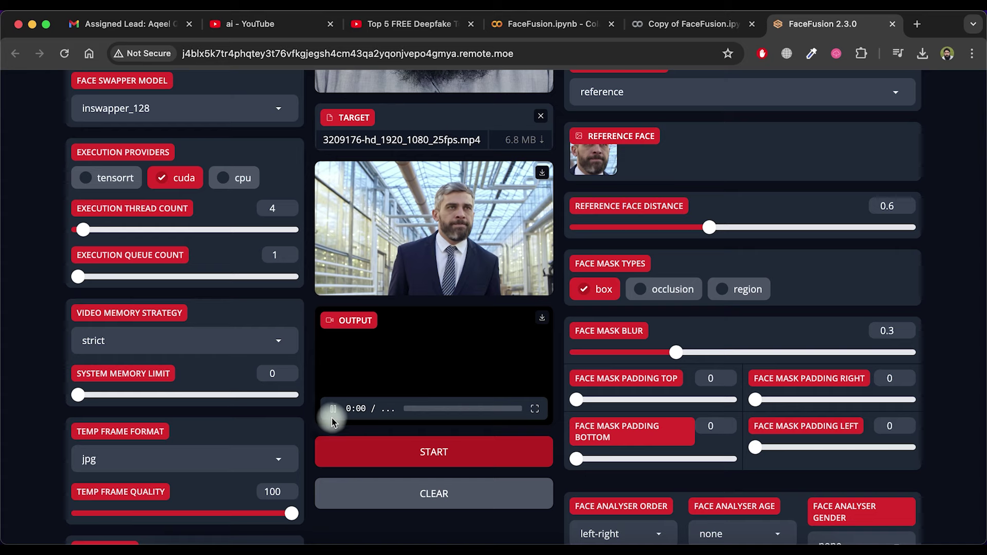
- Play the swapped output video alongside the original target clip to compare them
{"action": "left_click", "coordinate": [333, 410]}
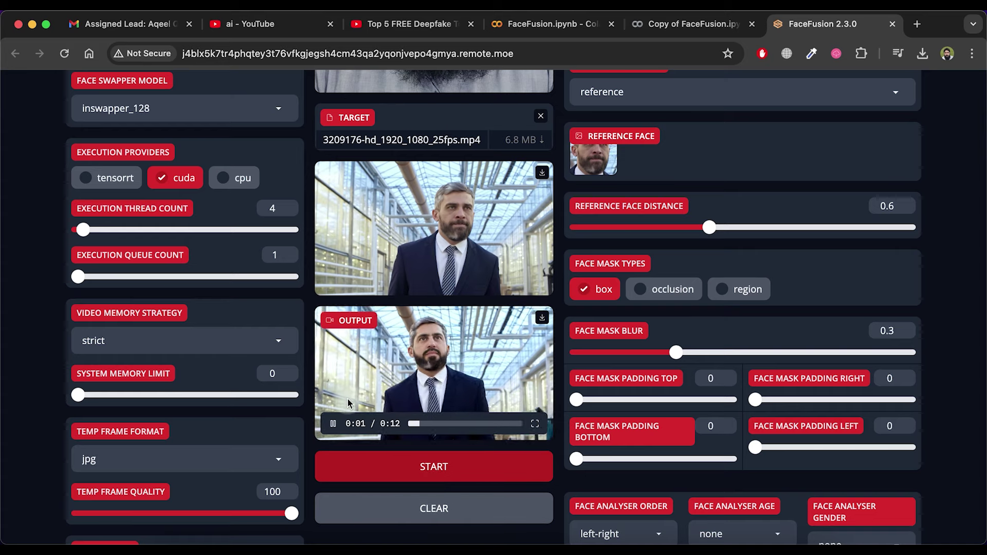
{"action": "scroll", "coordinate": [348, 406], "scroll_direction": "up", "scroll_amount": 3}
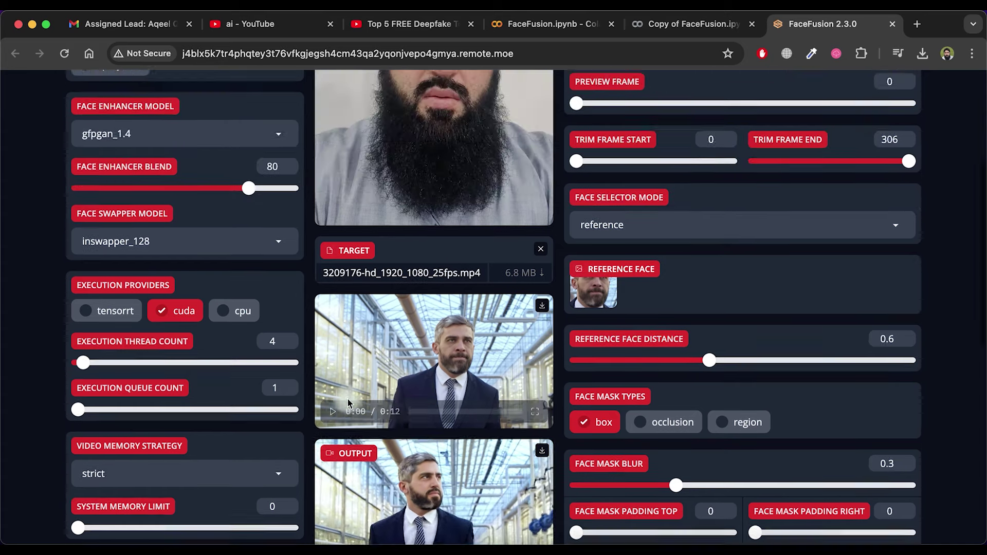
{"action": "mouse_move", "coordinate": [334, 337]}
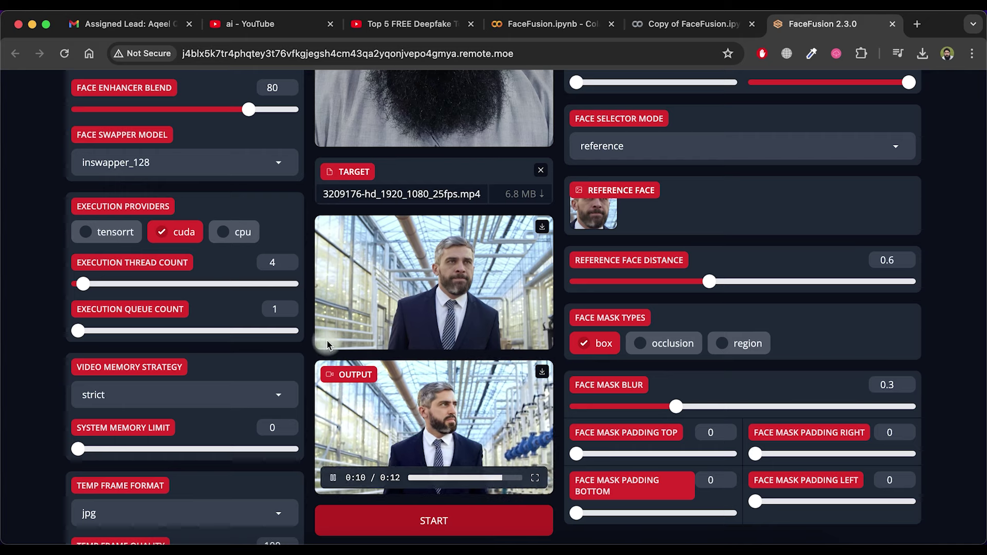
{"action": "left_click", "coordinate": [333, 334]}
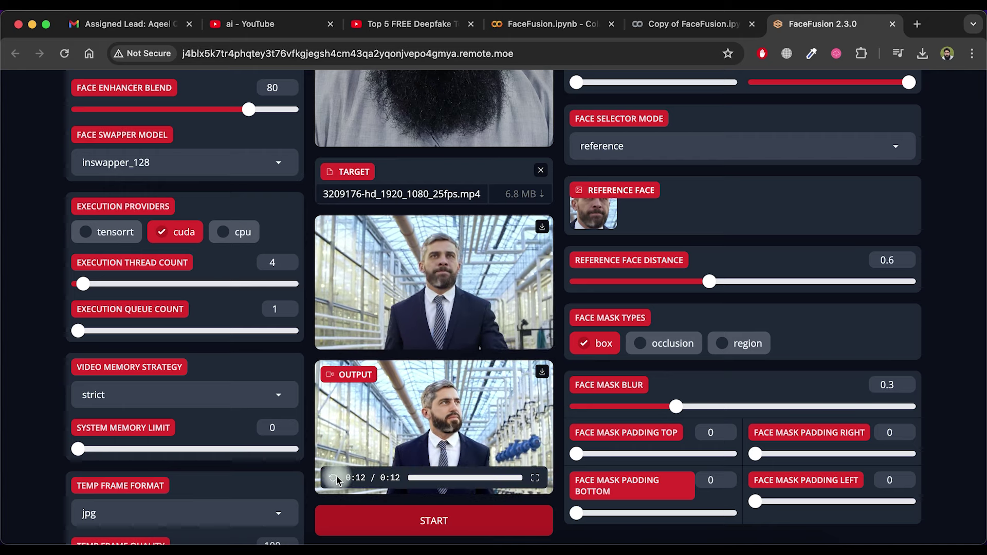
{"action": "left_click", "coordinate": [333, 478]}
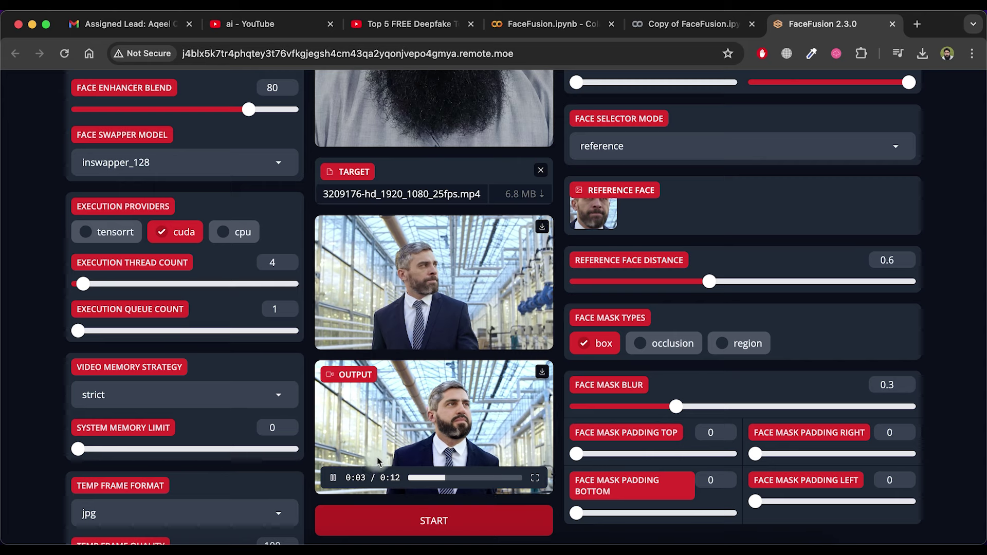
{"action": "mouse_move", "coordinate": [329, 337]}
- Download the finished 12-second swapped output as an MP4
{"action": "scroll", "coordinate": [273, 399], "scroll_direction": "down", "scroll_amount": 8}
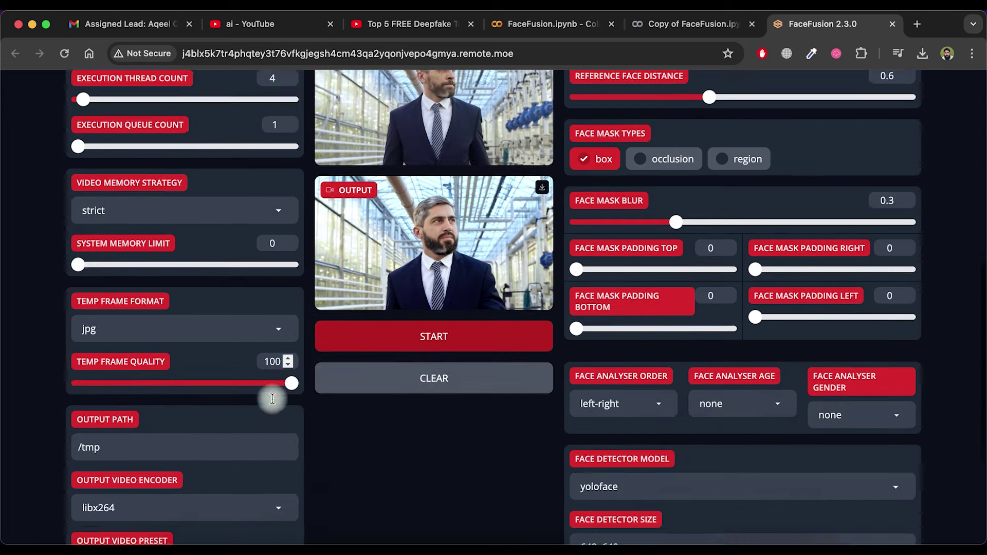
{"action": "scroll", "coordinate": [303, 430], "scroll_direction": "down", "scroll_amount": 1}
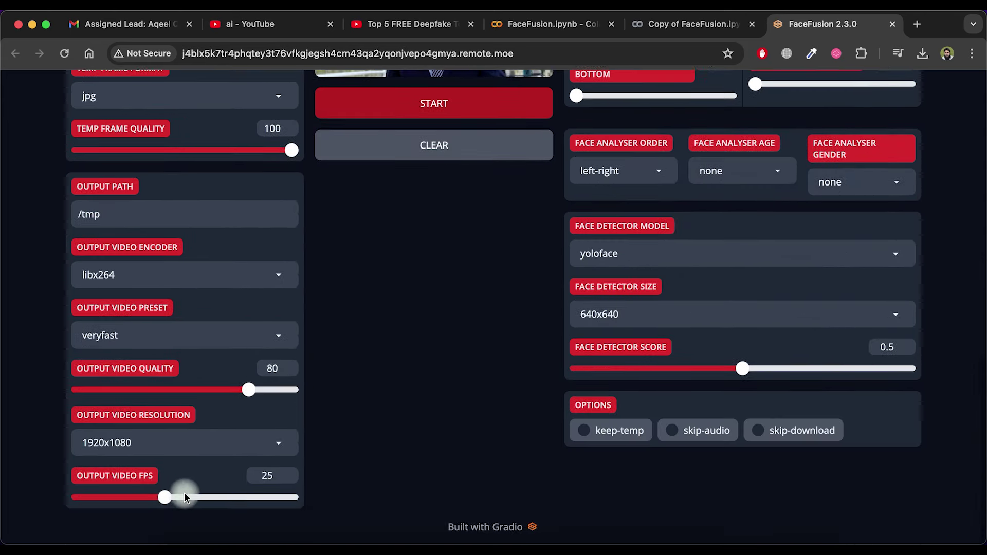
{"action": "scroll", "coordinate": [291, 482], "scroll_direction": "up", "scroll_amount": 15}
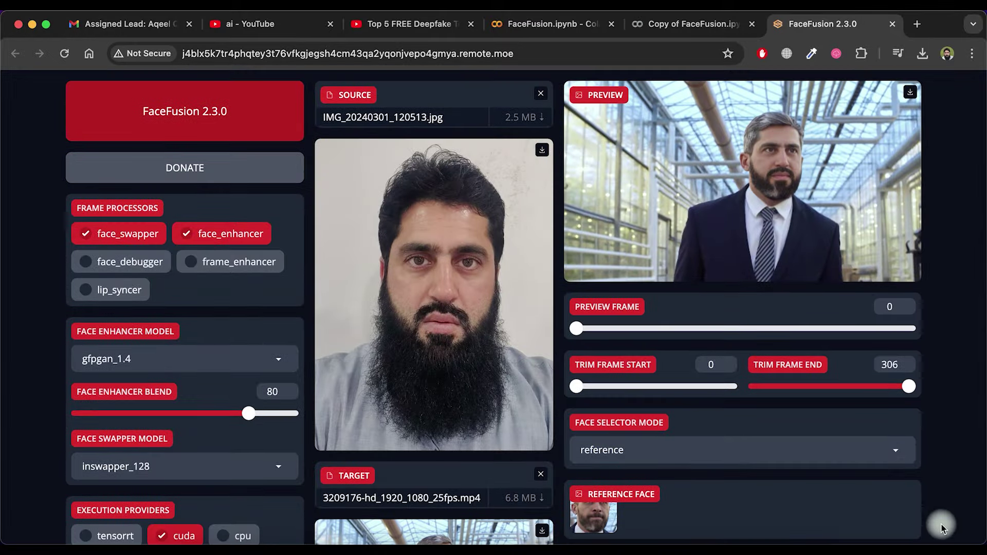
{"action": "scroll", "coordinate": [522, 447], "scroll_direction": "down", "scroll_amount": 7}
{"action": "left_click", "coordinate": [390, 390]}
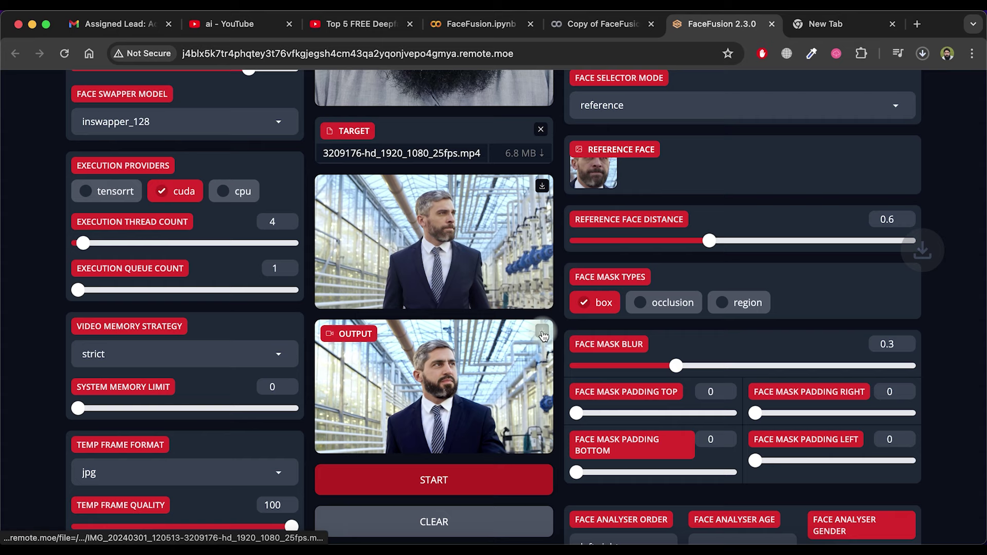
{"action": "left_click", "coordinate": [923, 54]}
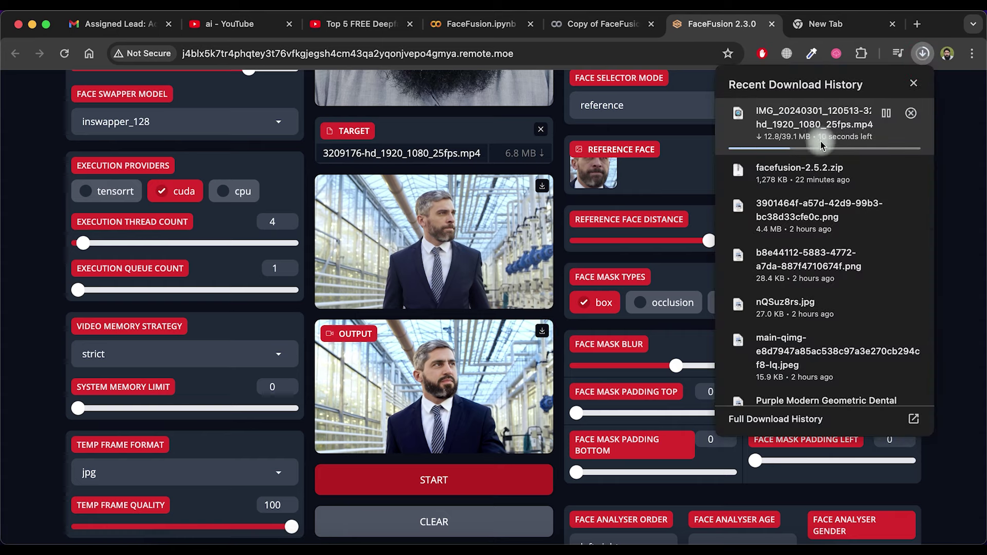